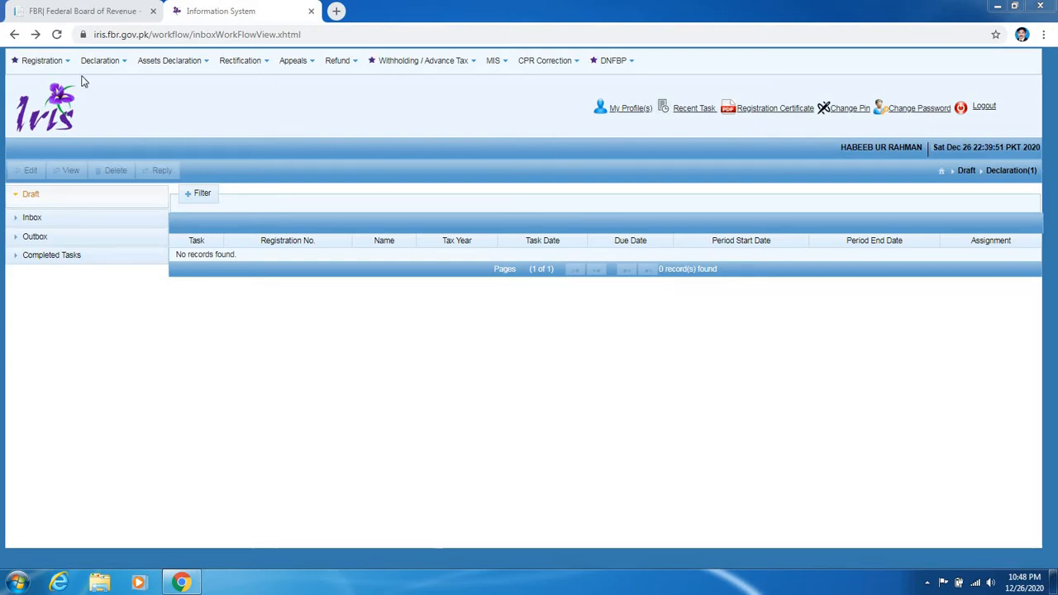
- Open the Declaration menu from the empty Draft inbox to list declarable returns and statements
click(106, 63)
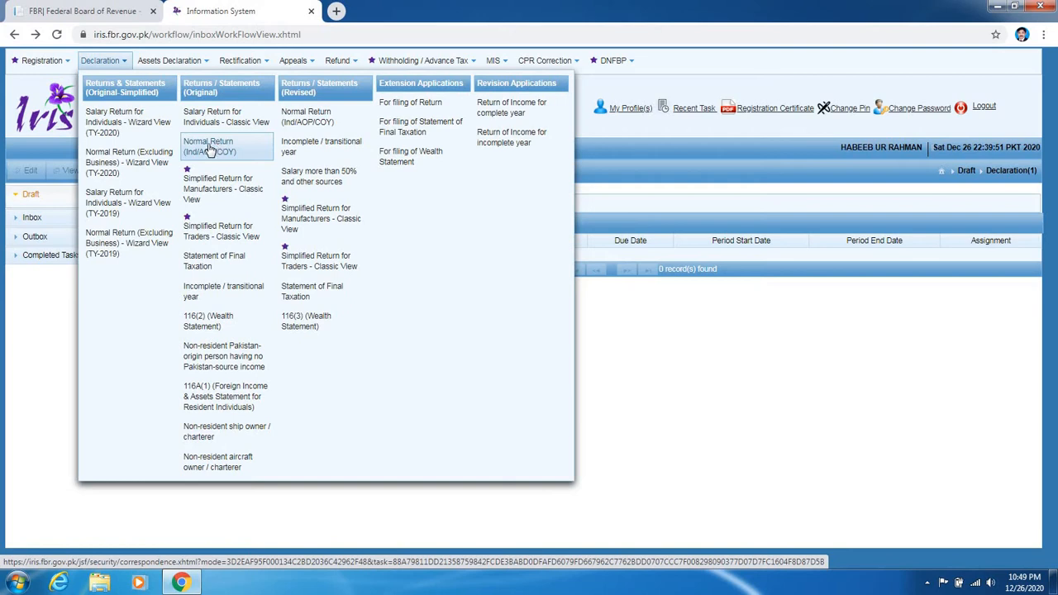
- Start a Normal Return (Ind/AOP/COY) for tax year 2019, period 01-Jul-2018 to 30-Jun-2019
click(210, 150)
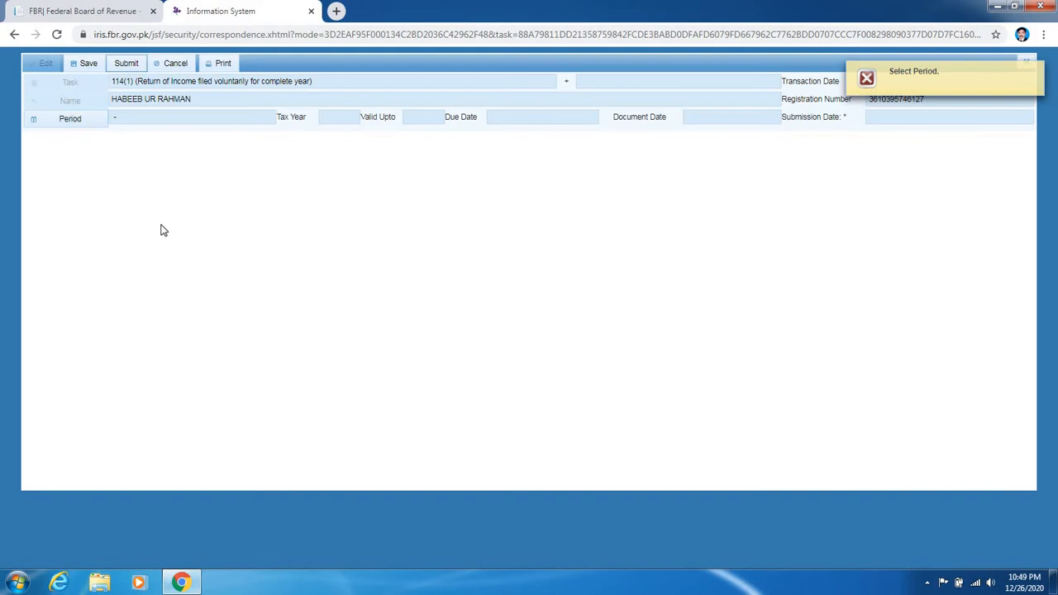
click(70, 121)
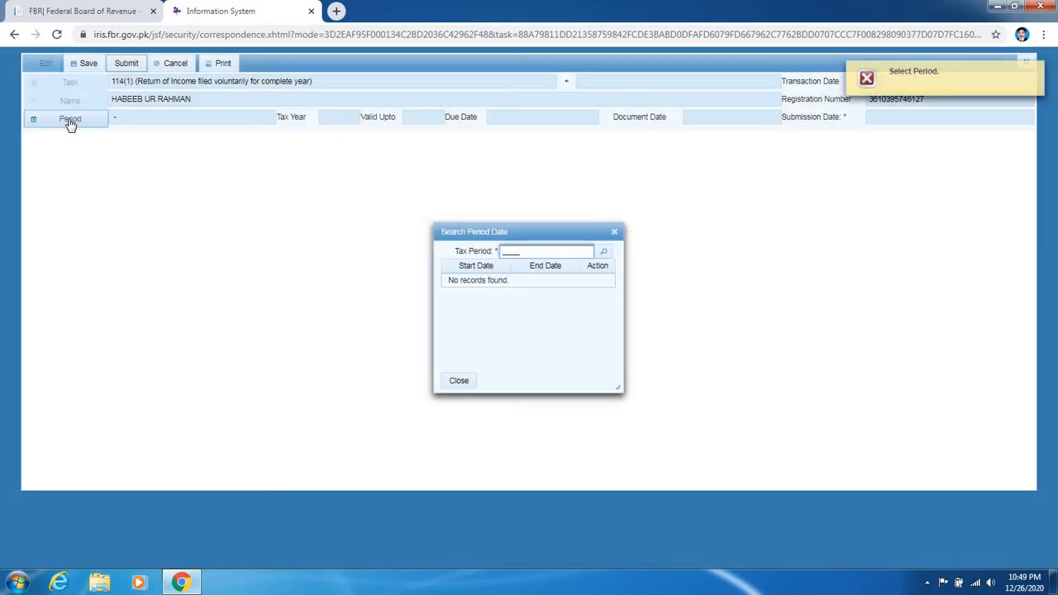
text(2019)
click(604, 255)
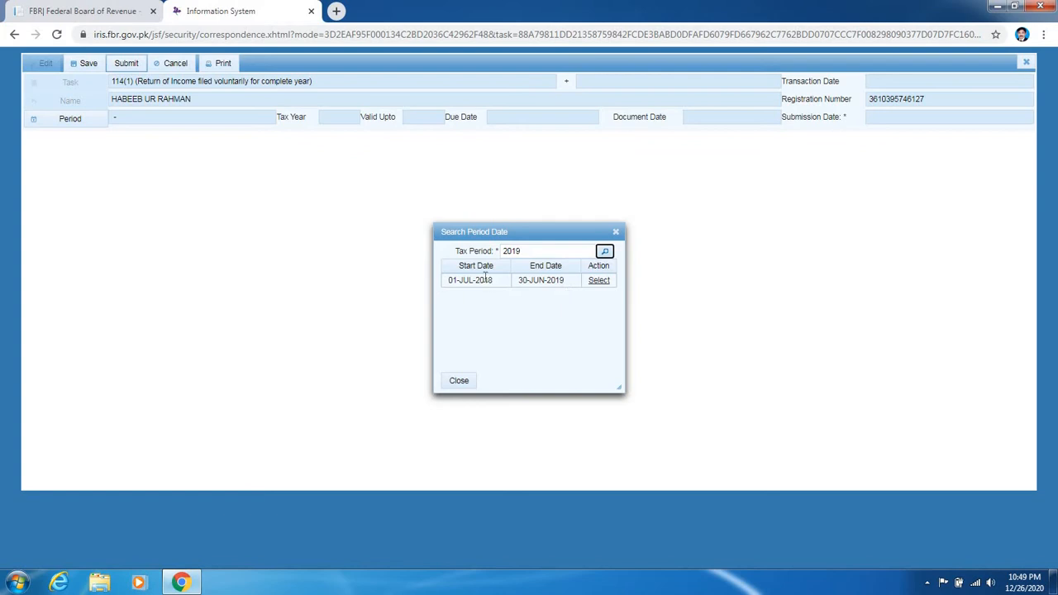
click(595, 280)
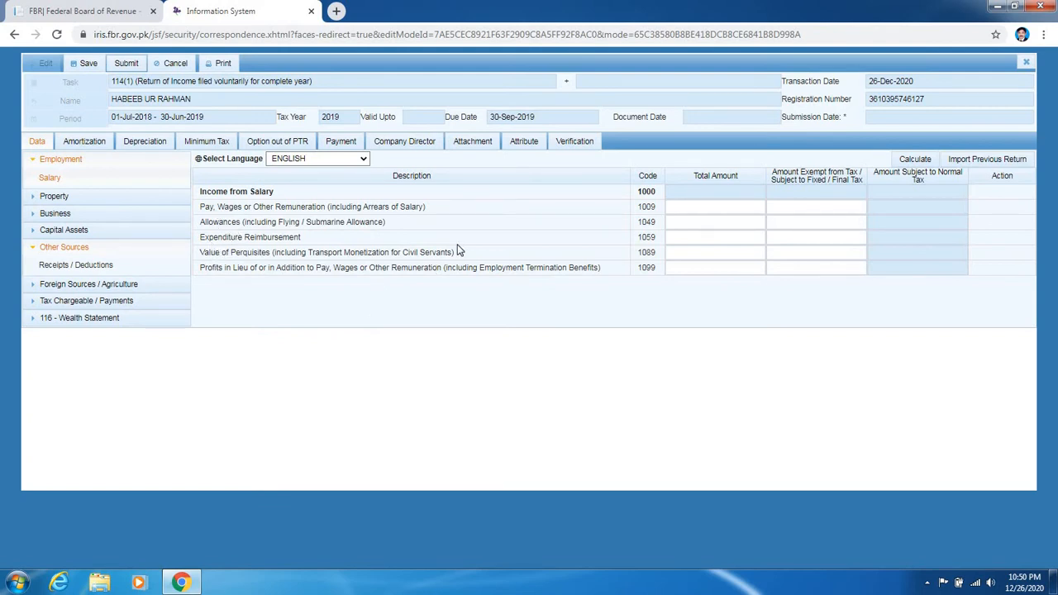
- Enter 615,000 as pay and wages under code 1009 and recalculate the salary totals
click(683, 212)
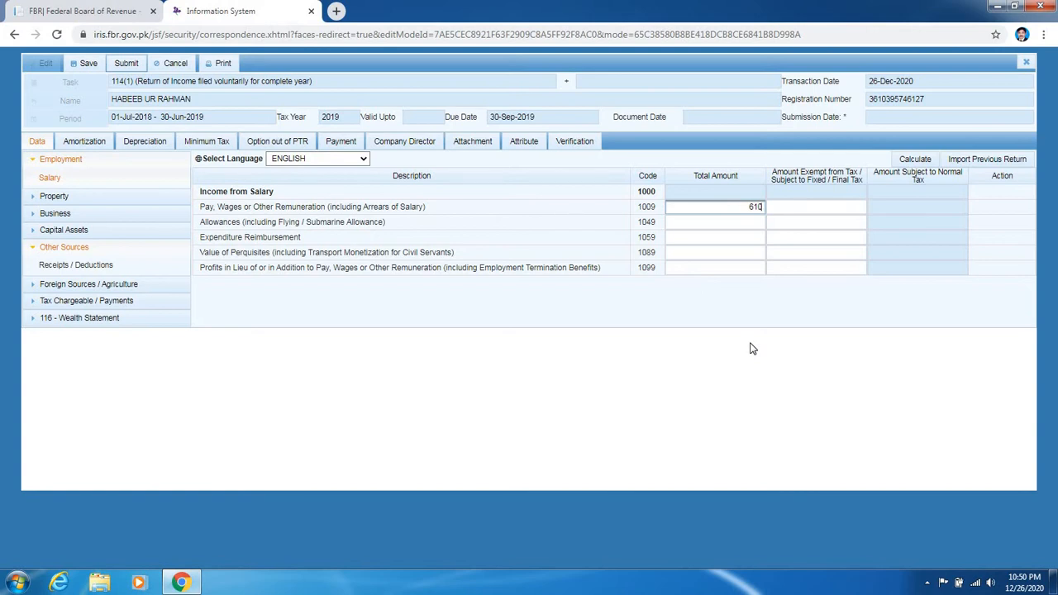
key(BackSpace)
text(5000)
click(916, 161)
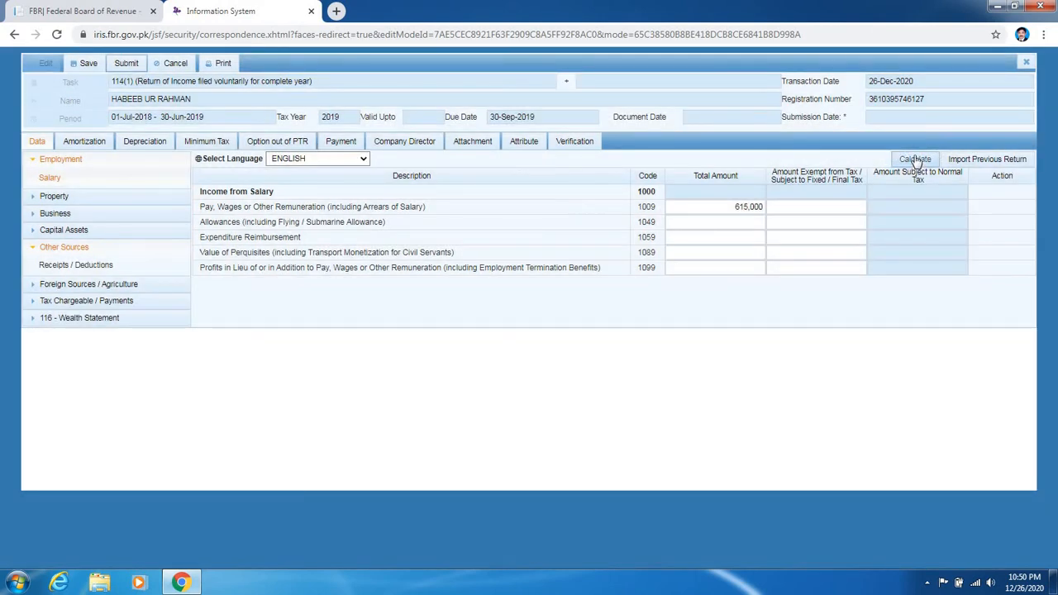
click(915, 160)
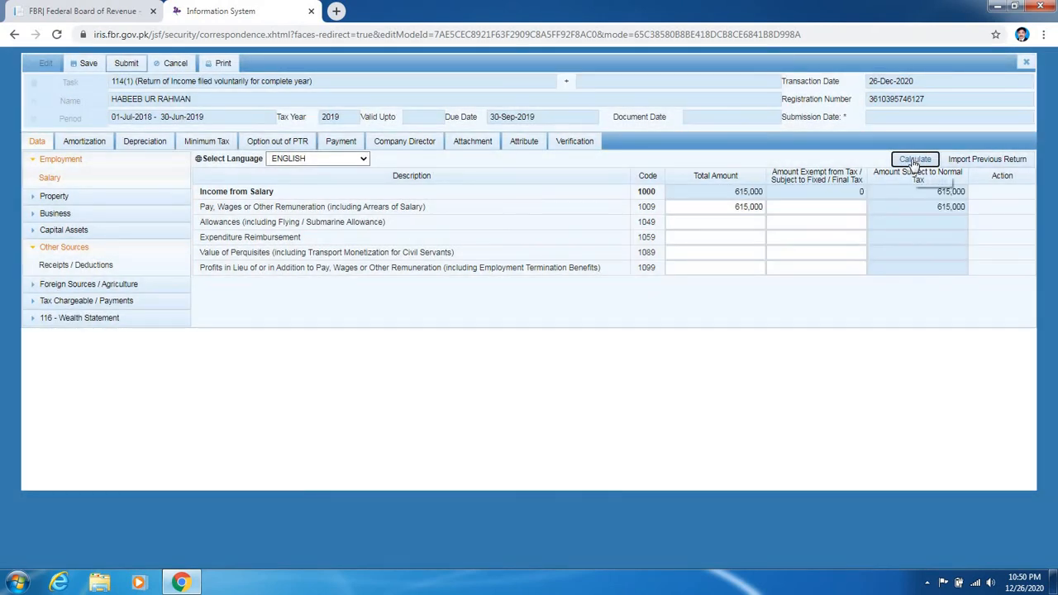
click(915, 162)
click(81, 69)
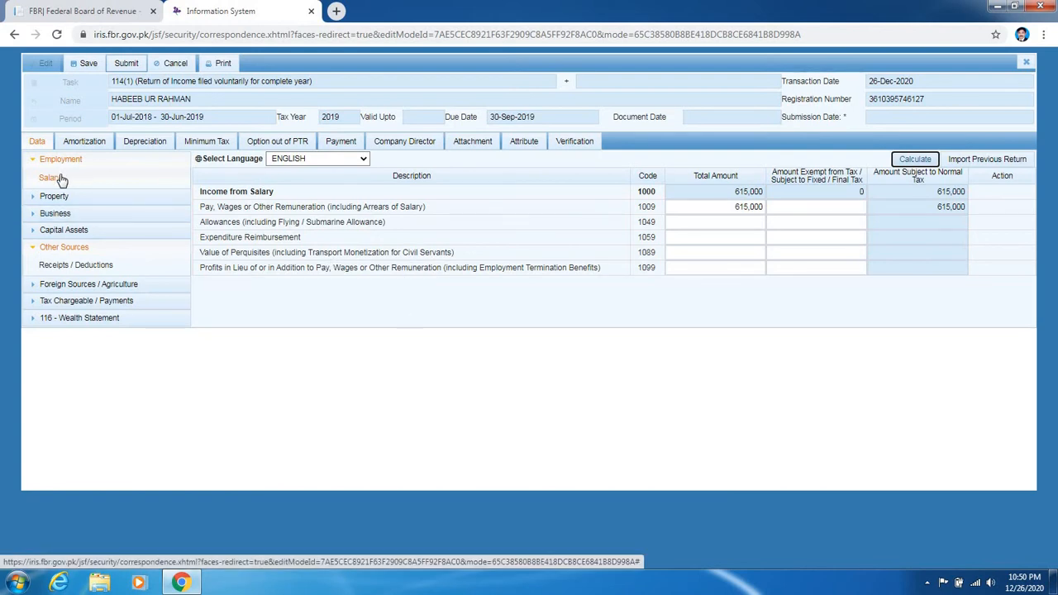
click(702, 210)
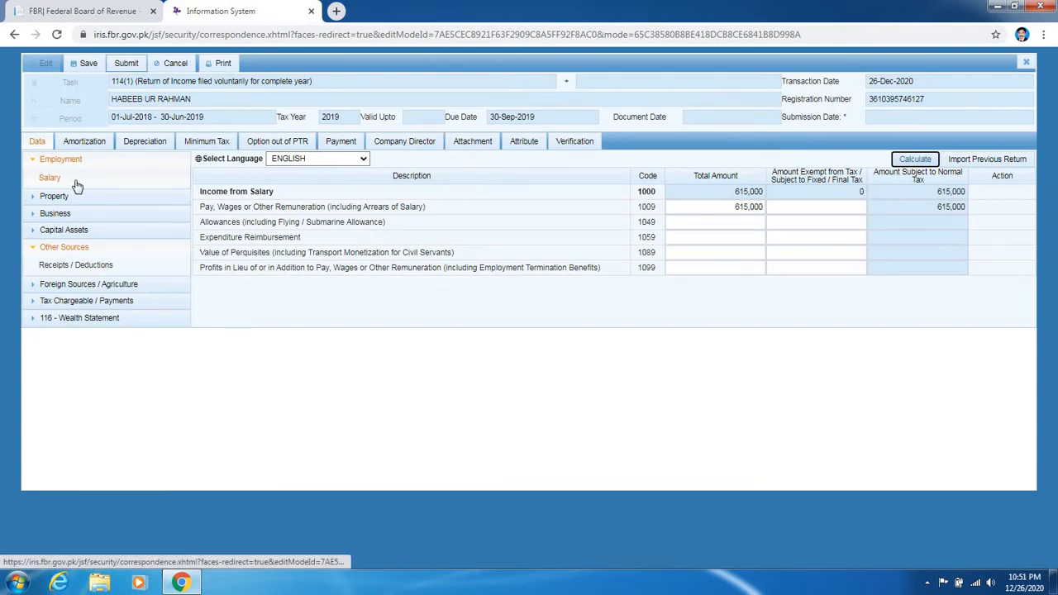
- Open the Adjustable Tax schedule under Tax Chargeable / Payments
click(87, 301)
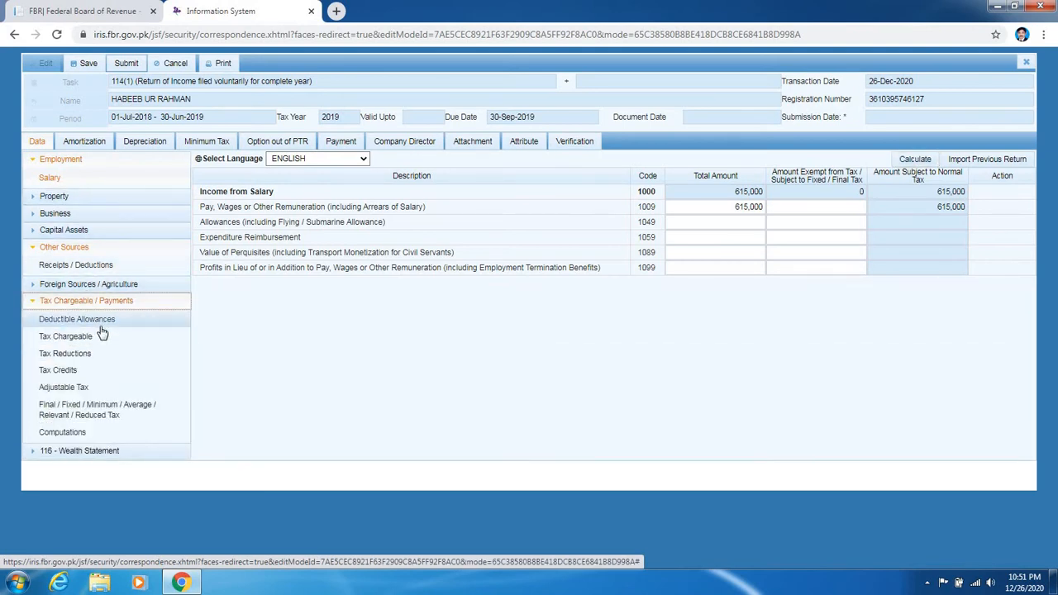
click(100, 387)
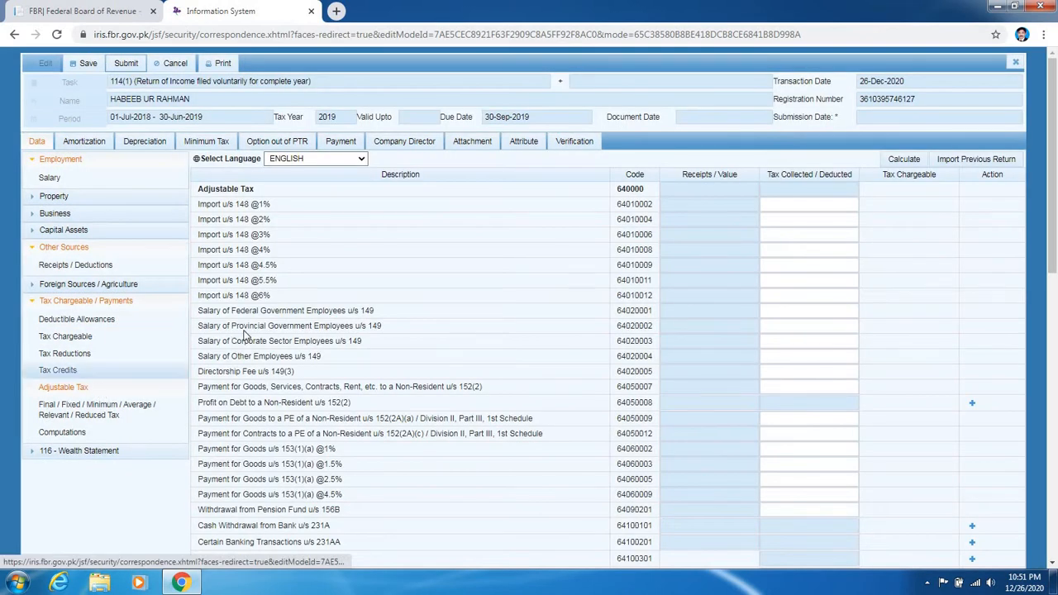
scroll(510, 321, down, 1)
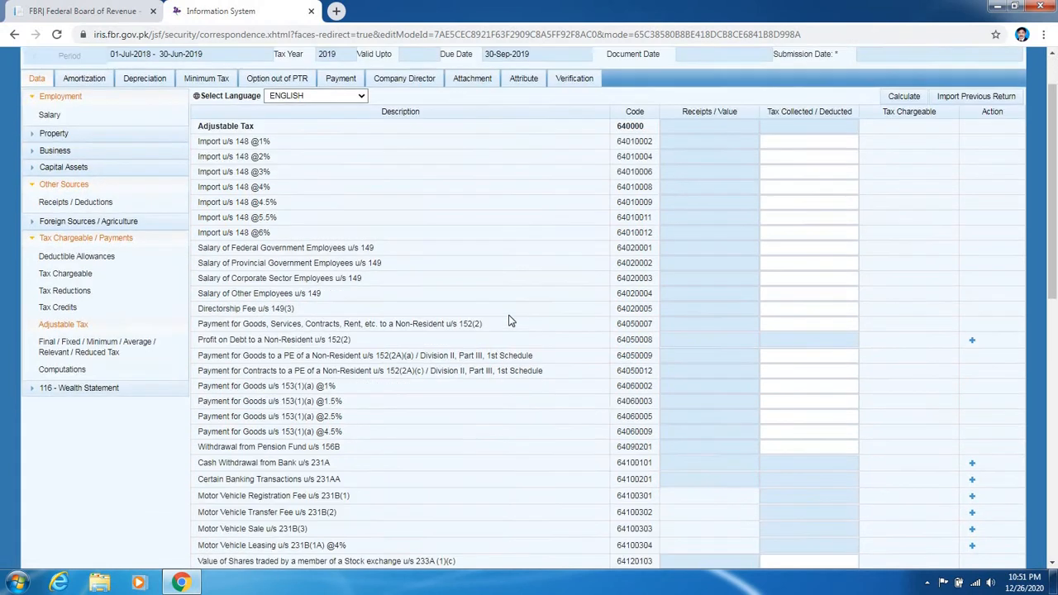
scroll(510, 321, down, 1)
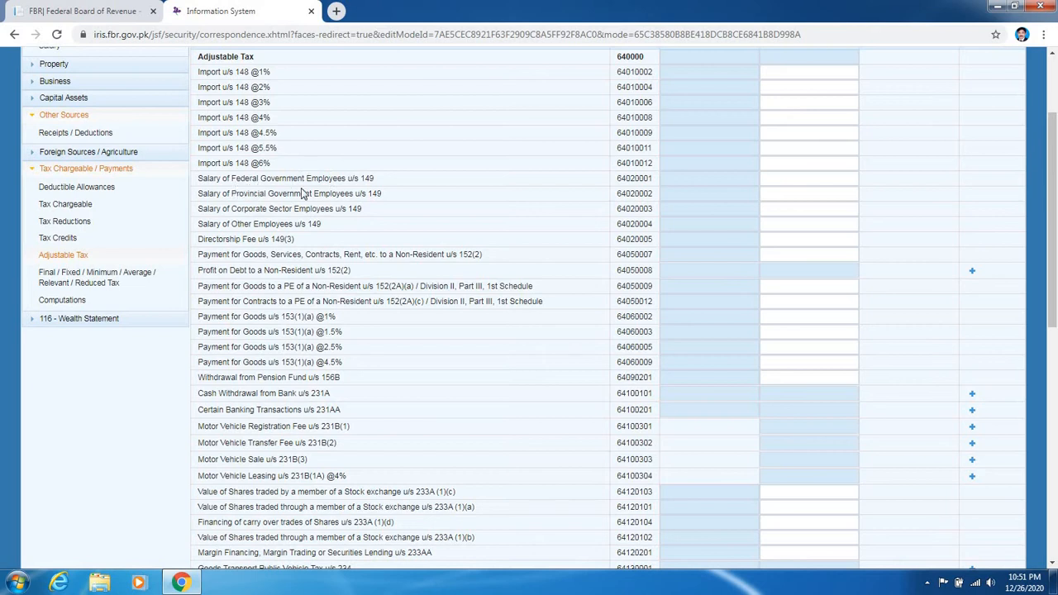
- Enter 700 tax collected for row 64020001 (federal government salary) and recalculate
click(800, 180)
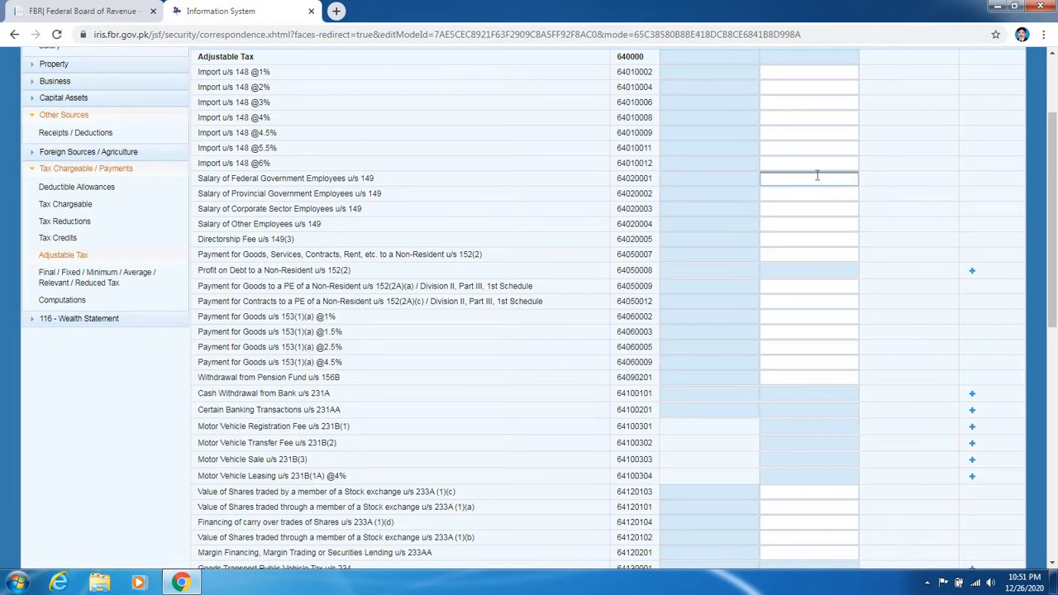
text(00)
scroll(816, 172, up, 2)
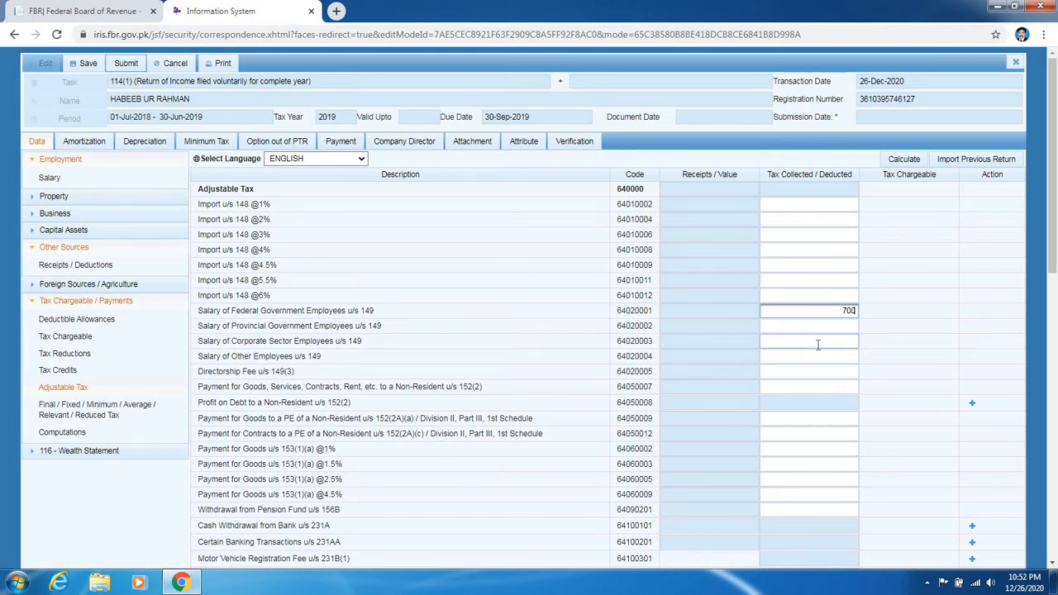
click(902, 160)
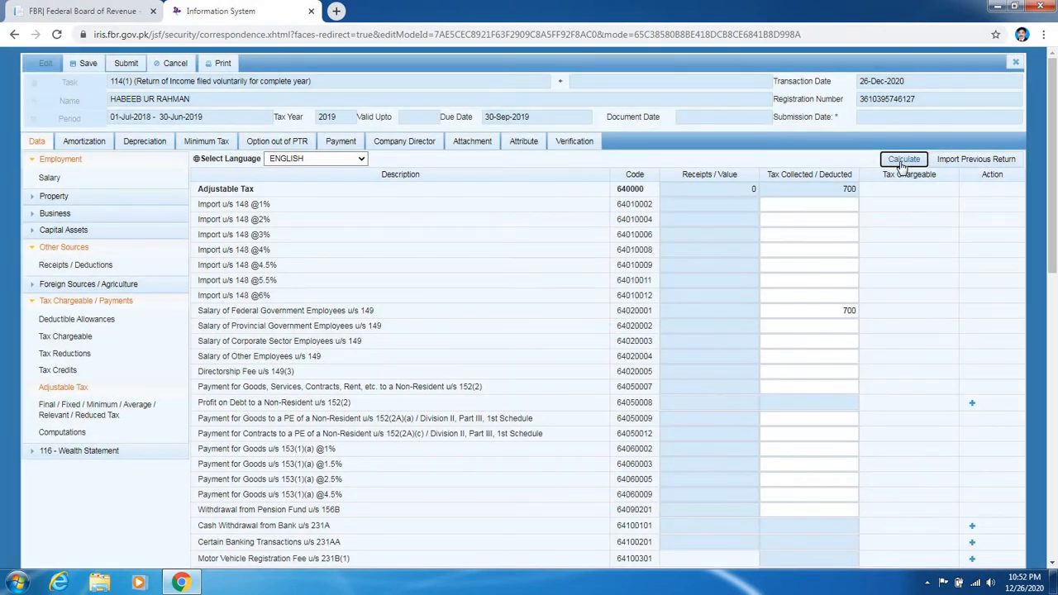
scroll(438, 205, down, 2)
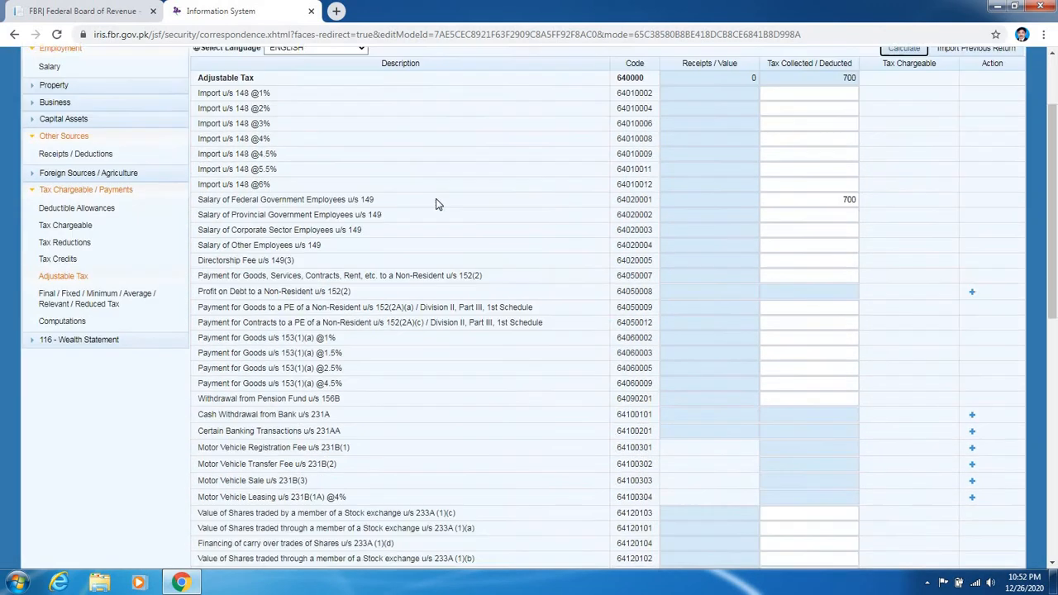
scroll(438, 205, down, 2)
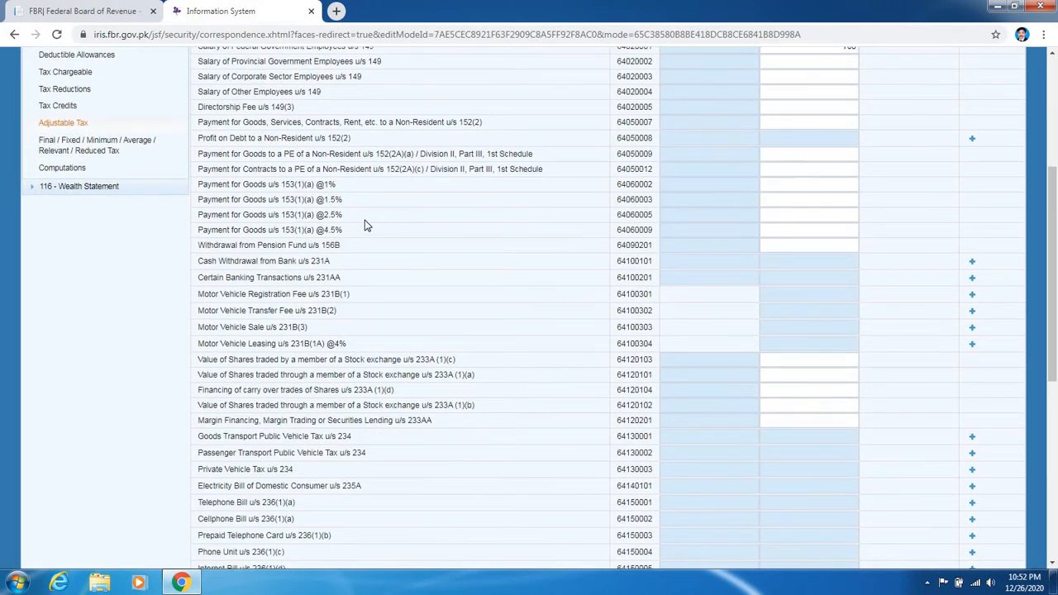
scroll(367, 226, up, 1)
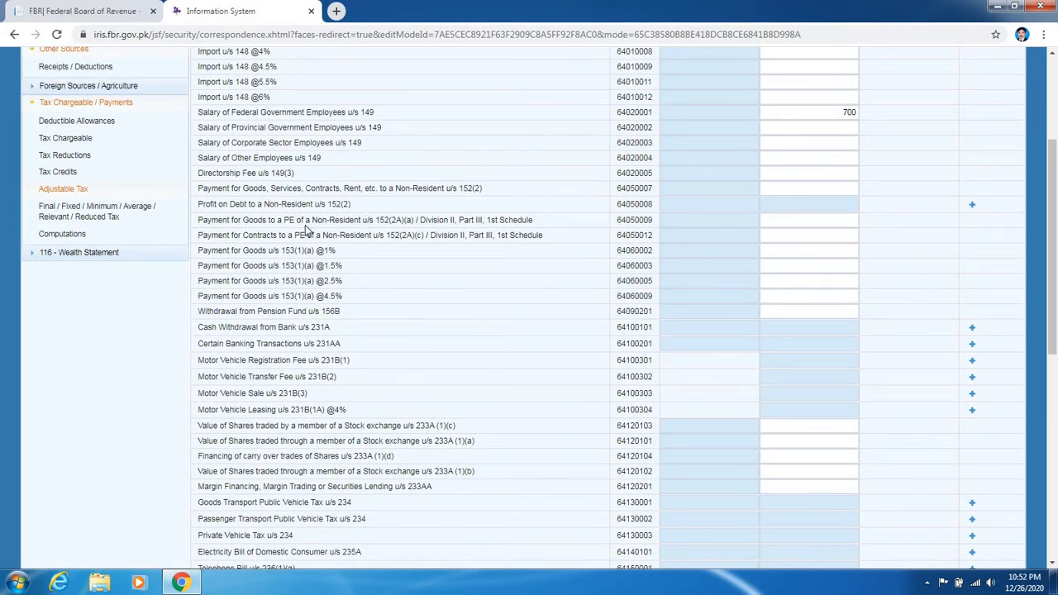
scroll(306, 230, down, 3)
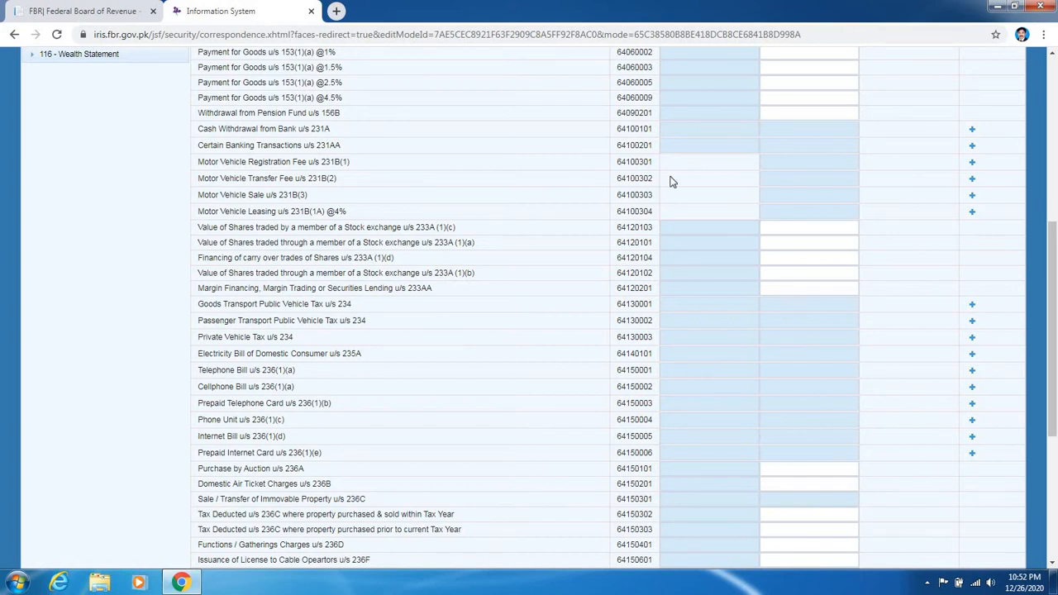
- Add a vehicle under Motor Vehicle Registration Fee u/s 231B(1) with its registration fee tax
click(973, 163)
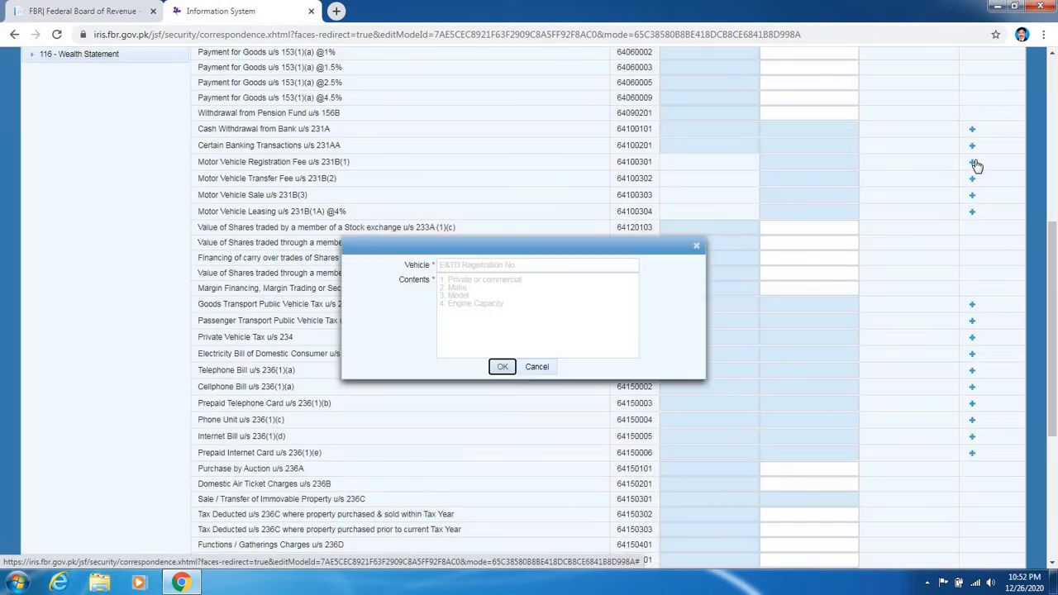
click(491, 265)
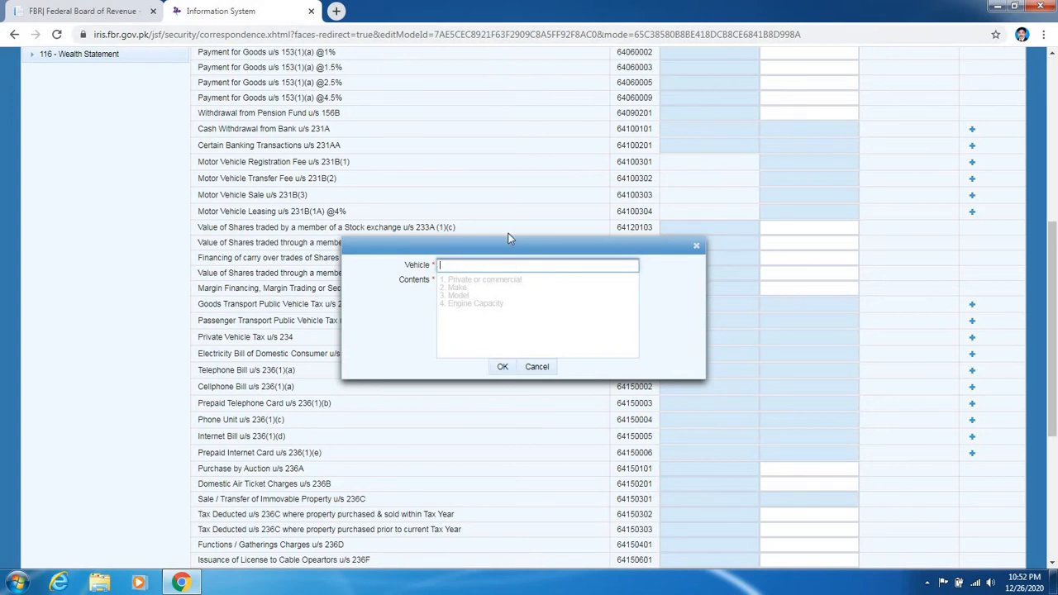
text(248466)
click(479, 279)
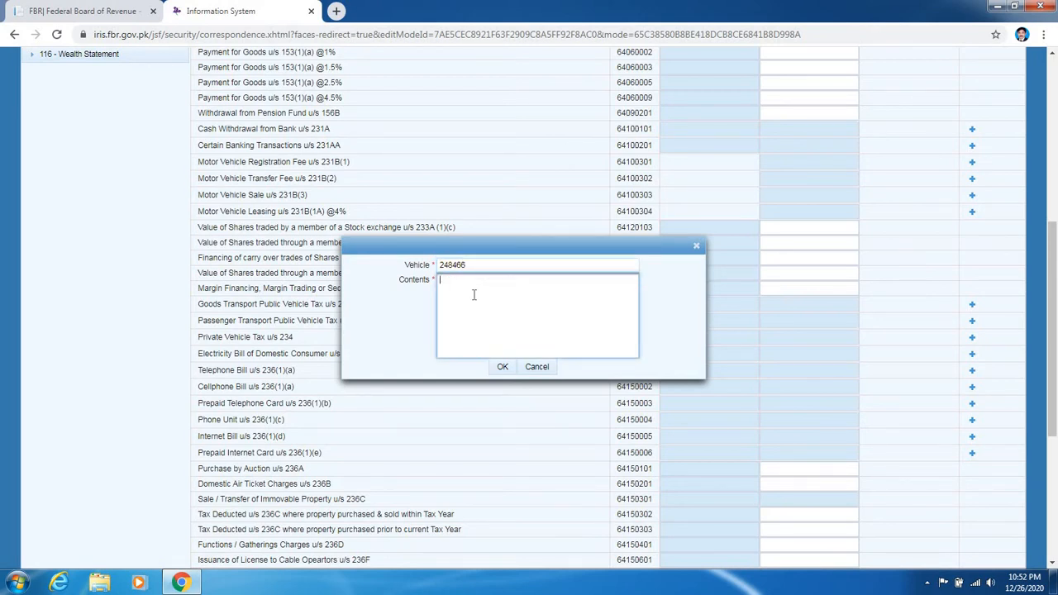
text(jo)
text(ujggh)
click(500, 370)
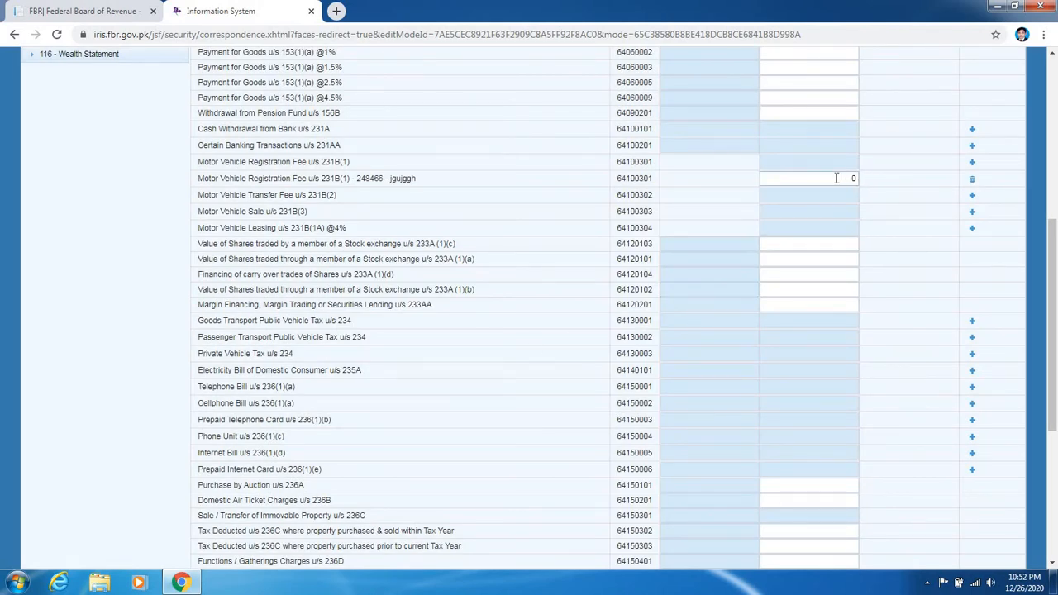
click(833, 179)
text(2500)
click(773, 247)
- Add an Electricity Bill u/s 235A row (code 64140101) with the consumer reference and contents
scroll(242, 348, down, 1)
scroll(243, 348, down, 1)
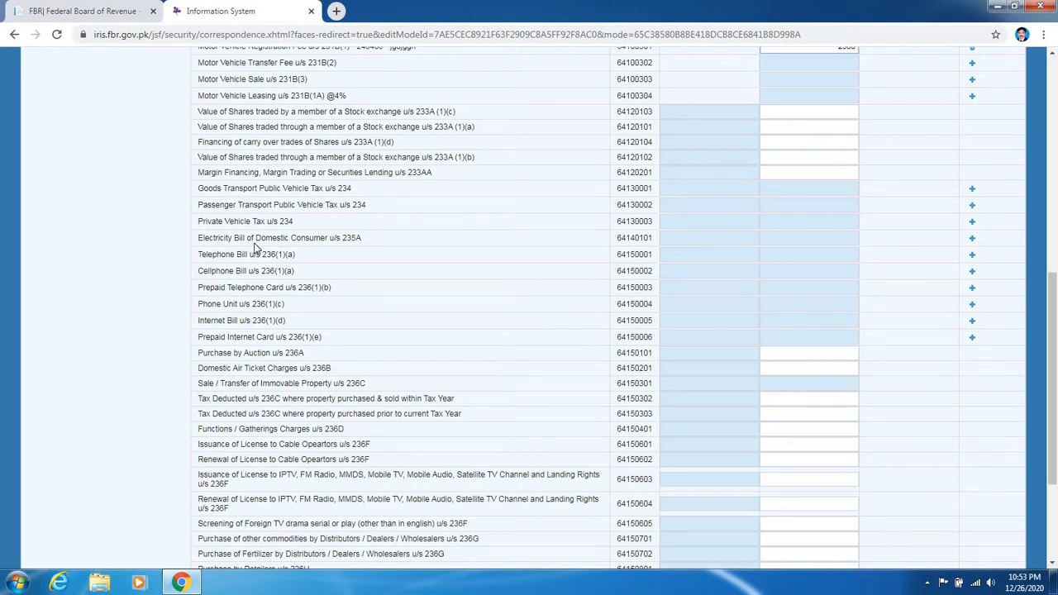
click(719, 224)
click(972, 238)
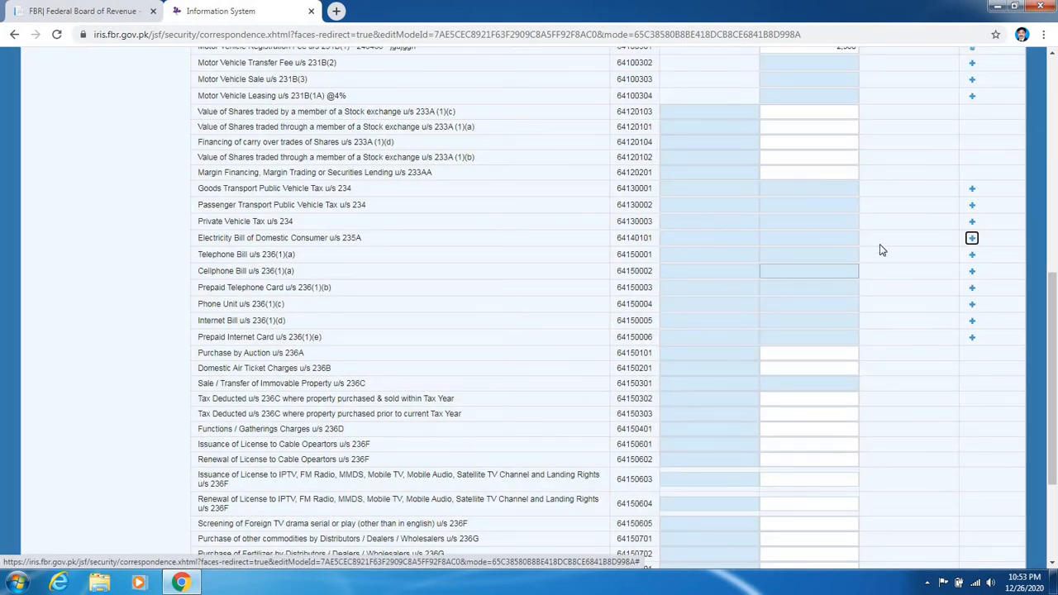
click(972, 239)
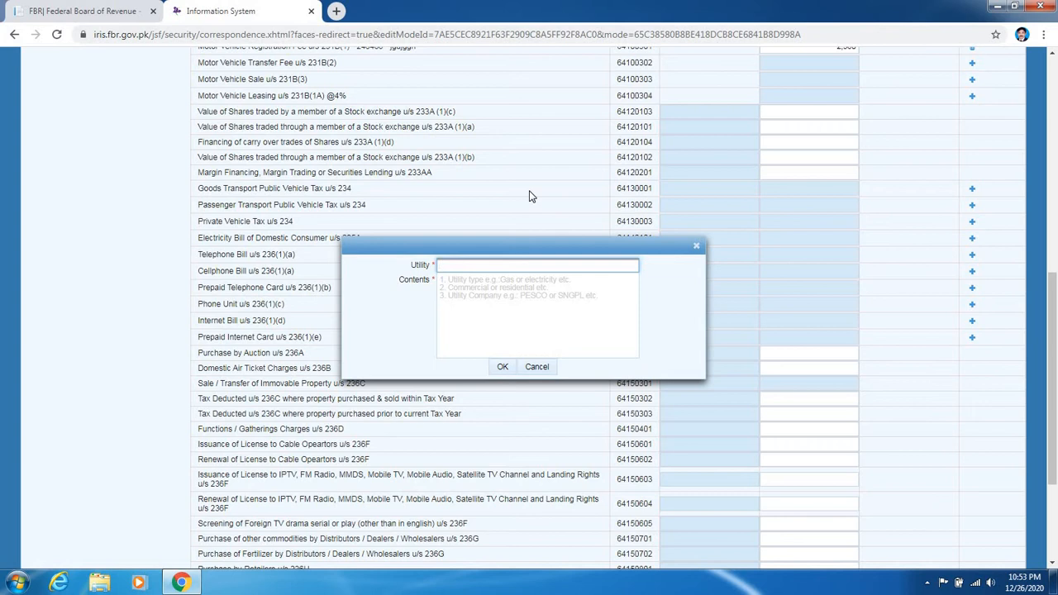
click(512, 297)
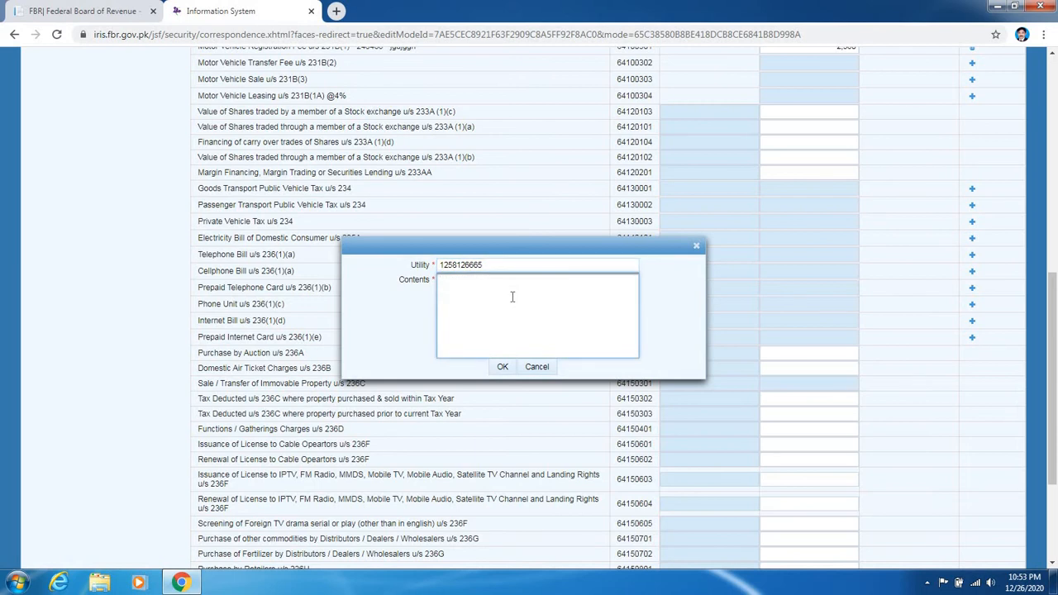
text(jkyuigj)
click(500, 367)
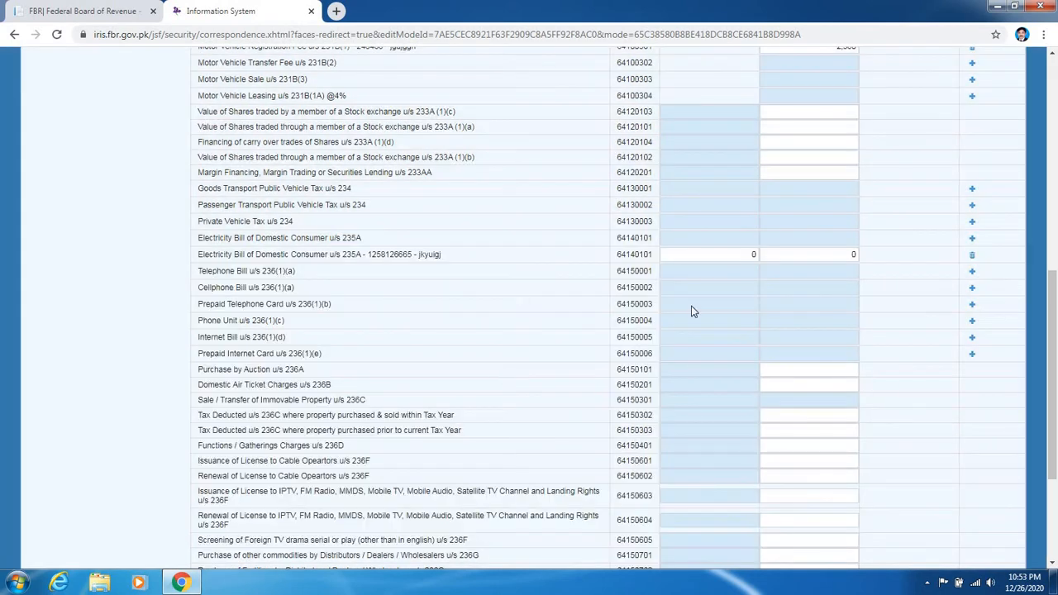
click(836, 256)
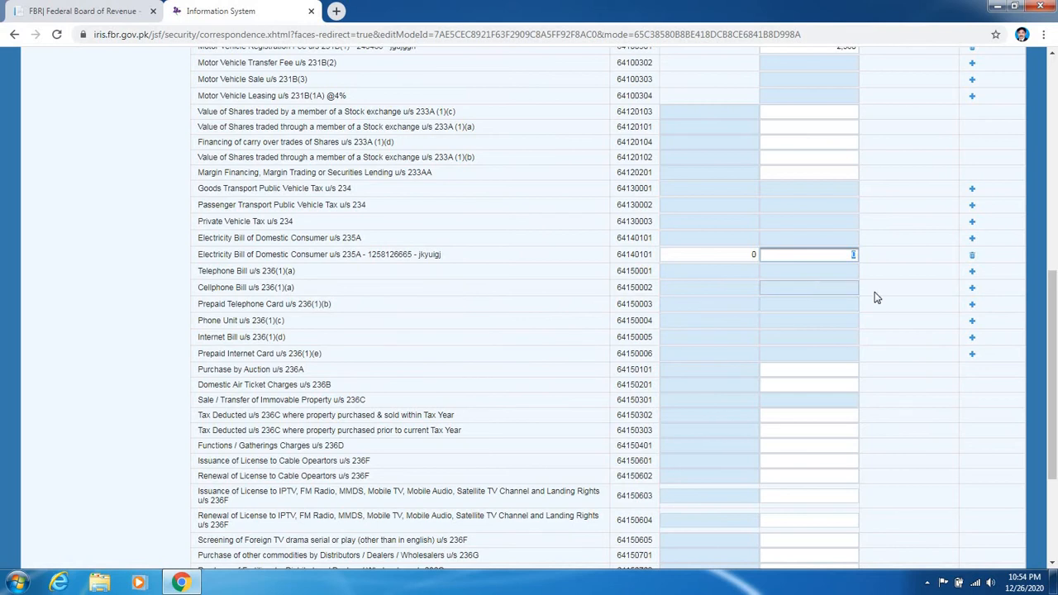
- Add a Cellphone Bill u/s 236(1)(a) row (code 64150002) with reference, contents and 256 tax
click(973, 291)
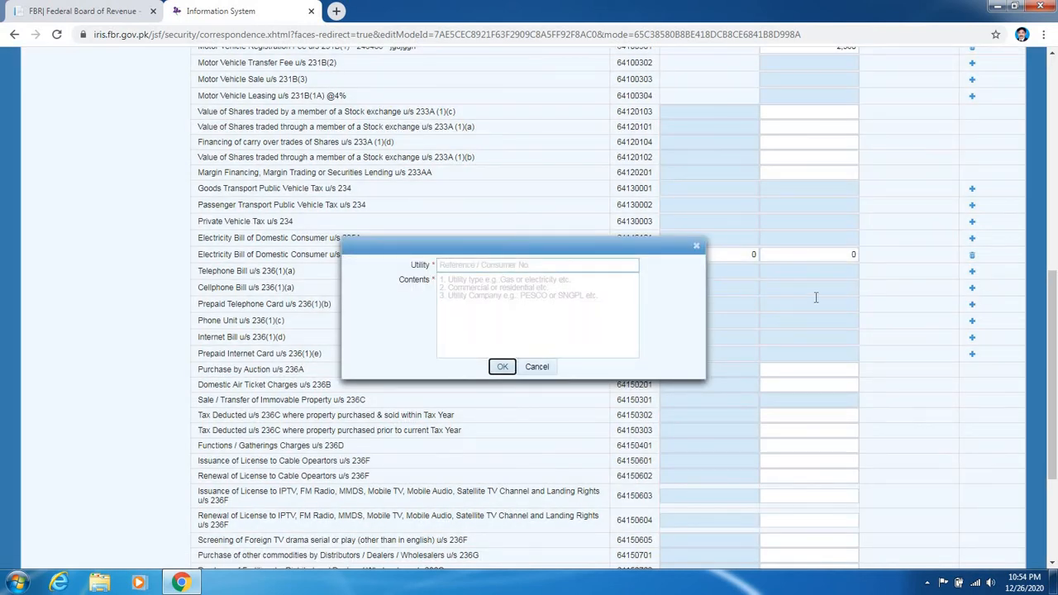
click(542, 266)
text(25)
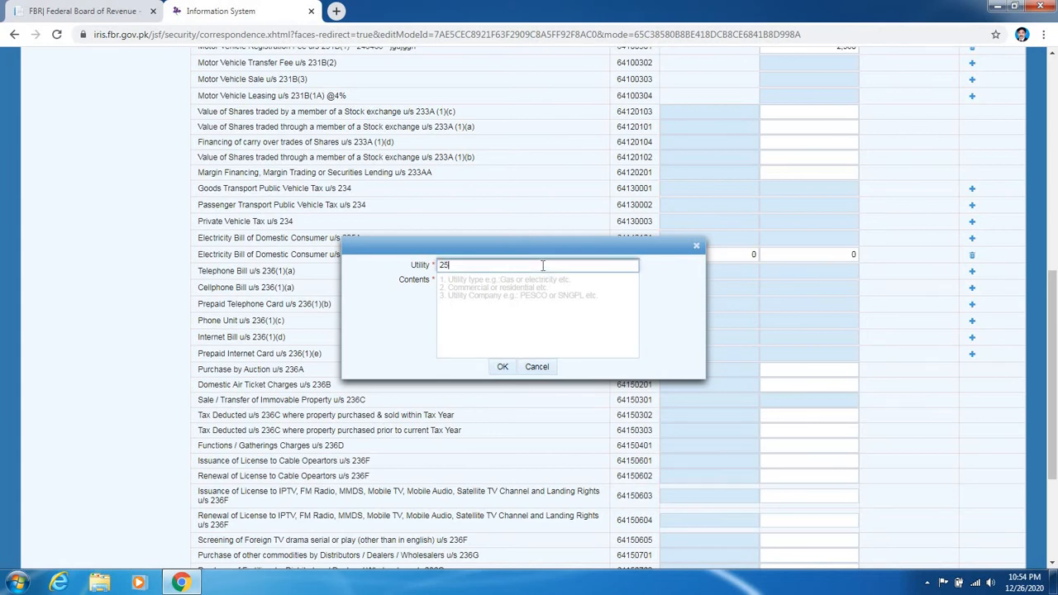
text(6458552)
click(519, 284)
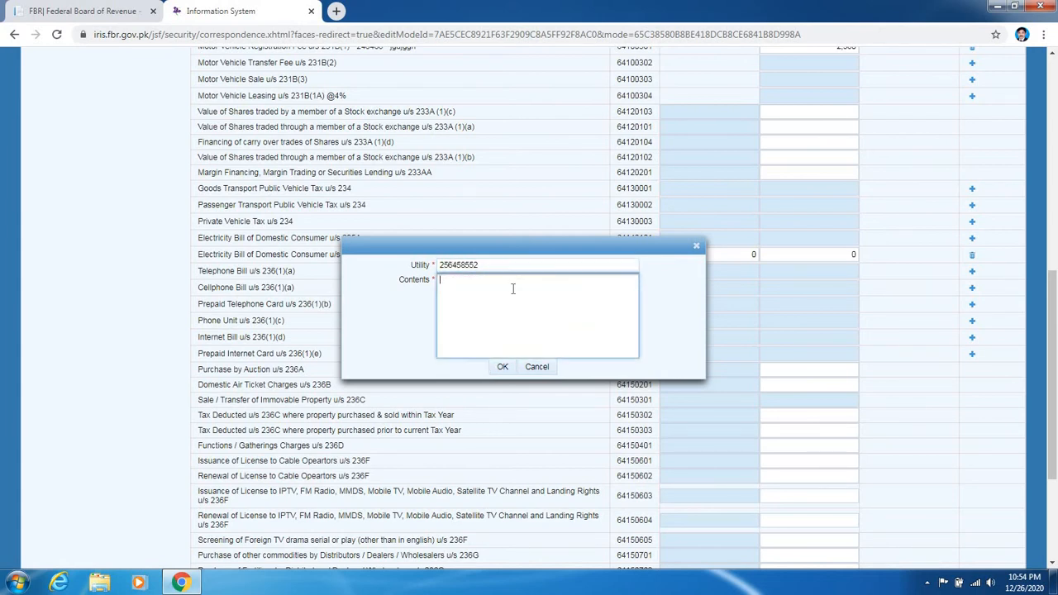
text(;kyhuggg)
click(500, 372)
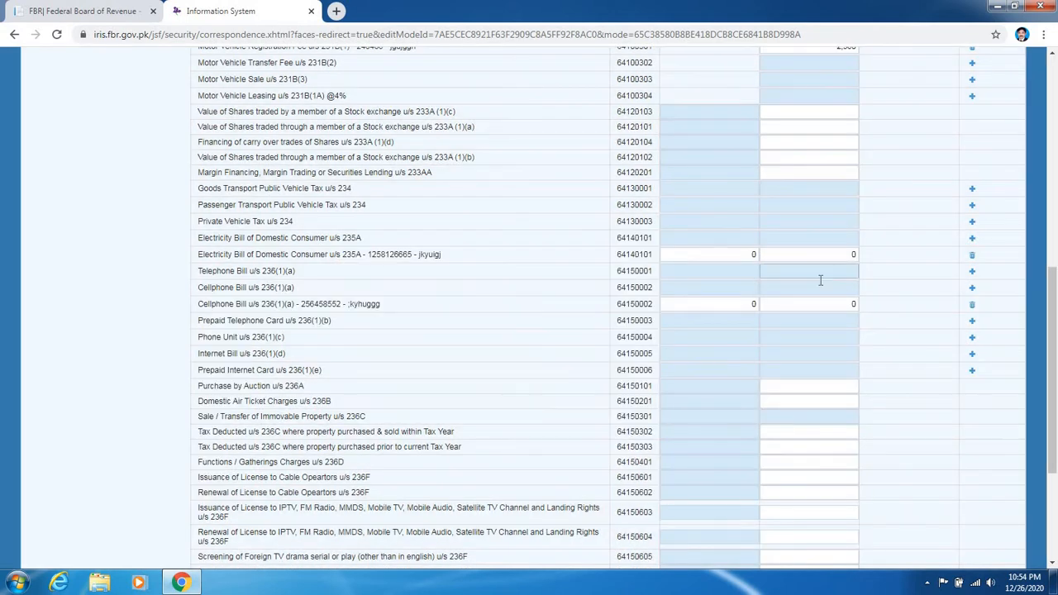
click(819, 304)
- Recalculate the adjustable tax schedule and check its total reads 3,516
scroll(328, 370, down, 3)
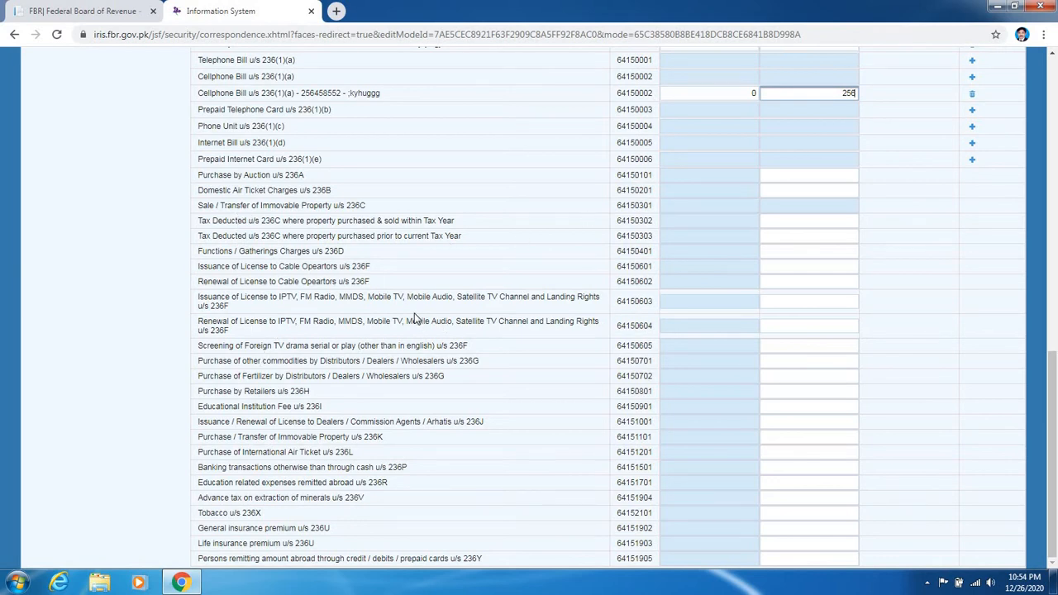
scroll(411, 347, up, 15)
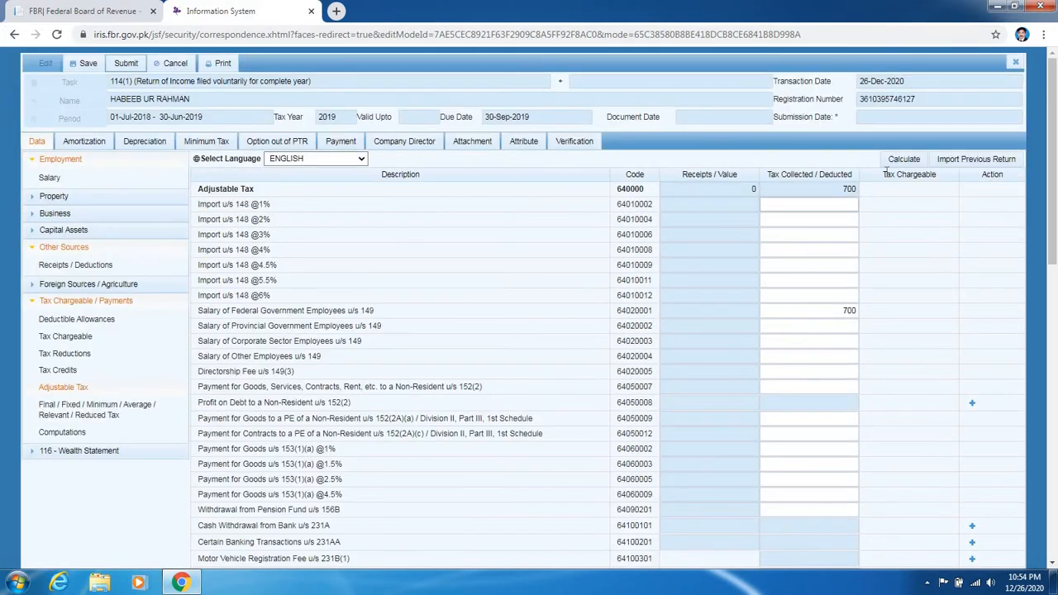
click(903, 159)
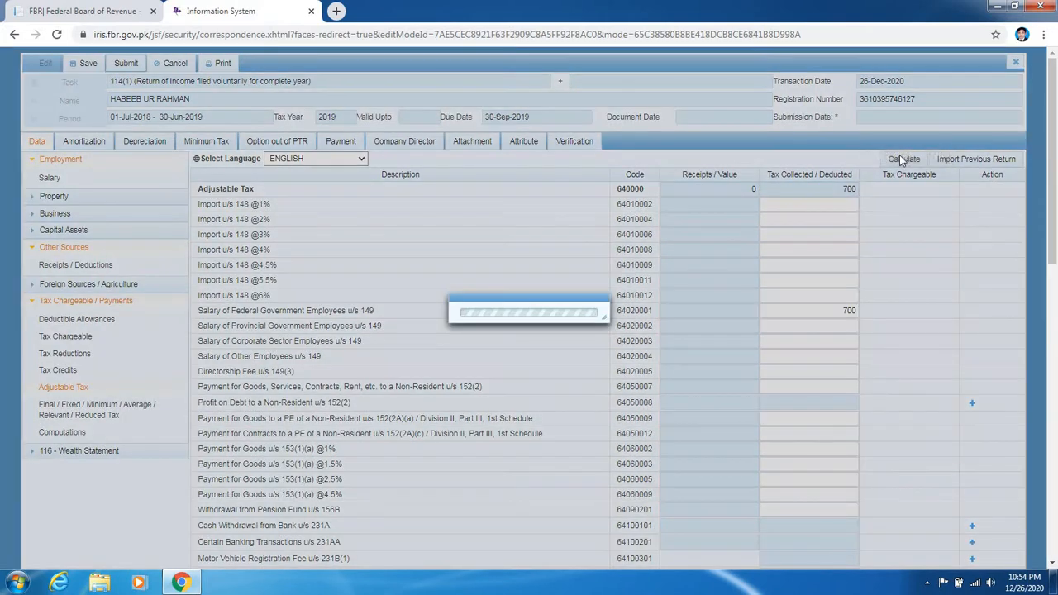
click(903, 160)
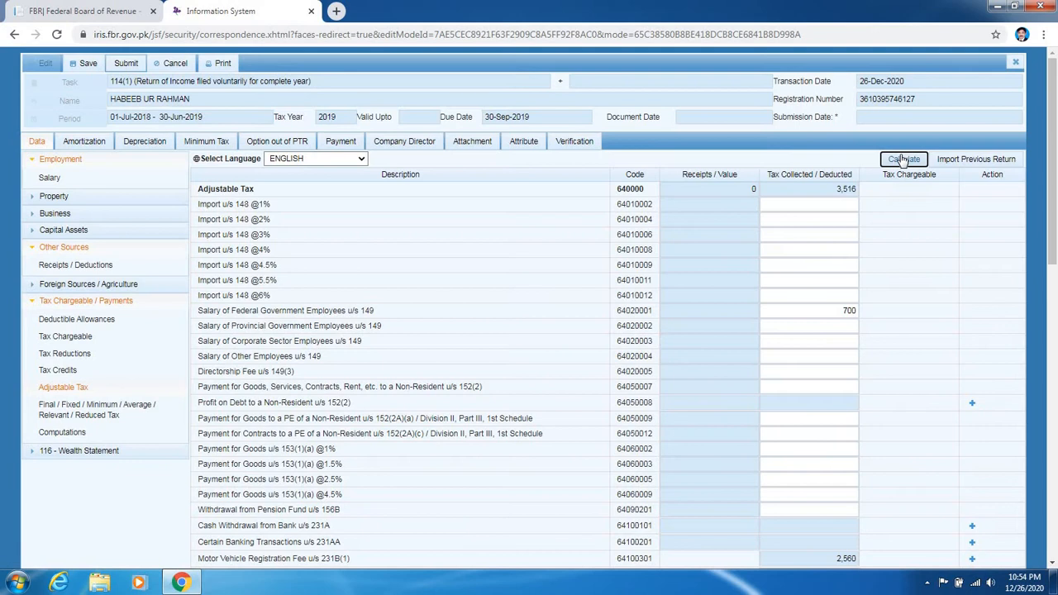
click(902, 160)
scroll(676, 267, down, 5)
scroll(676, 269, down, 4)
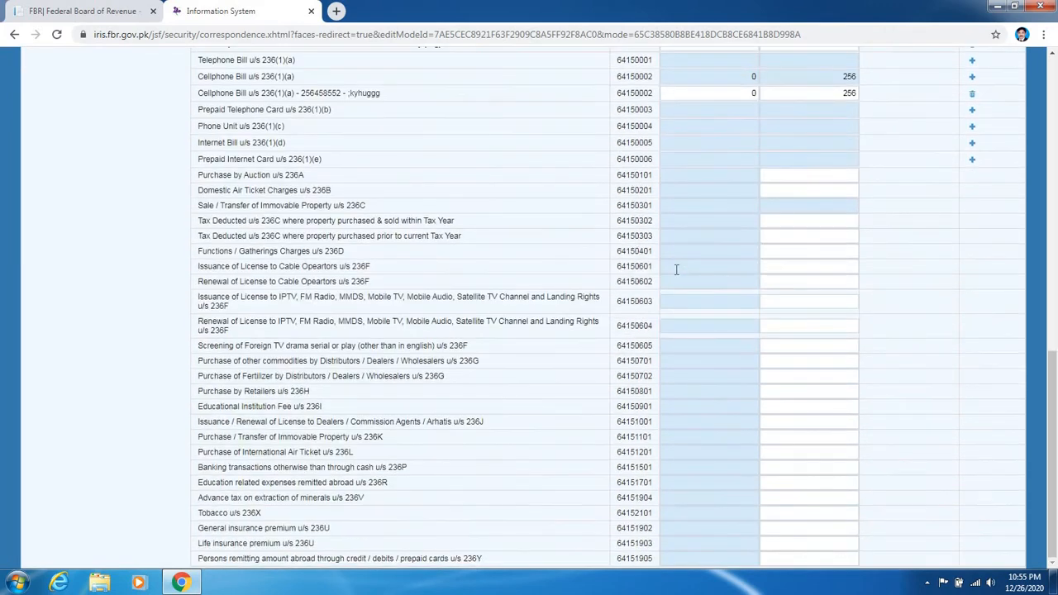
scroll(675, 269, up, 6)
scroll(674, 267, up, 3)
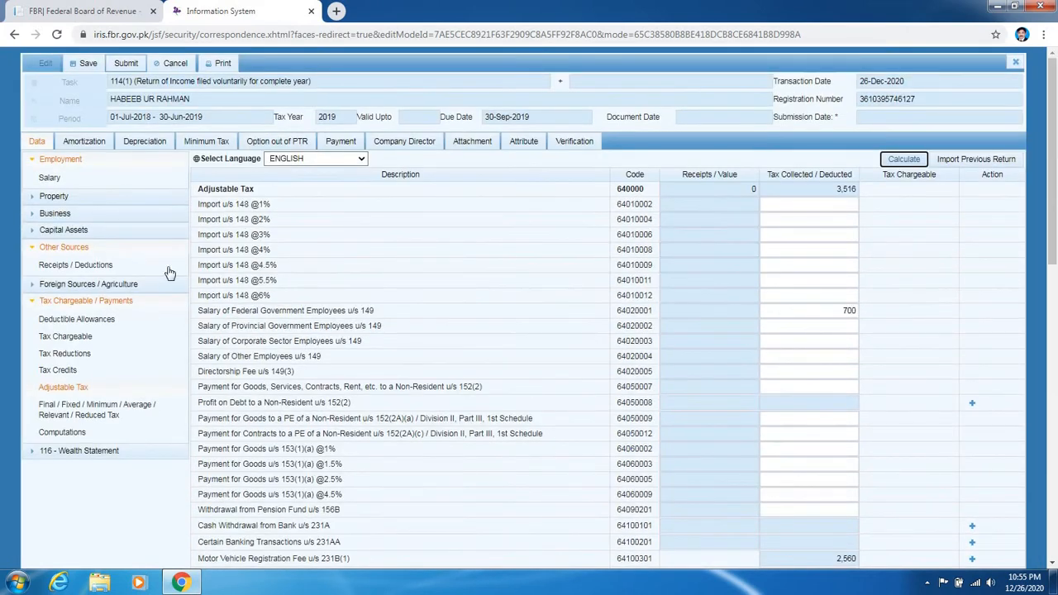
scroll(196, 260, down, 2)
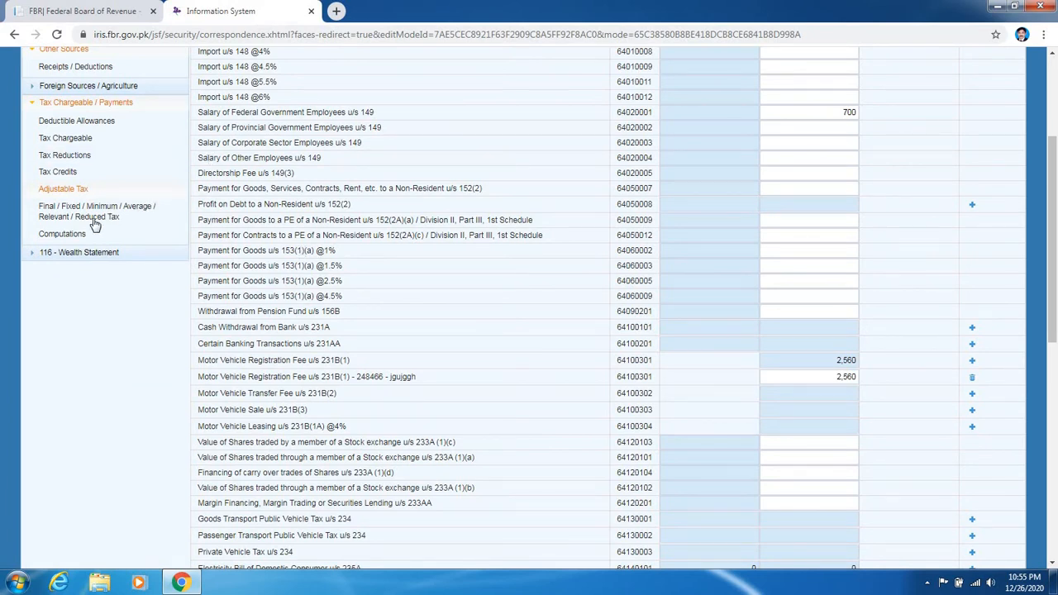
- Review the Computations sheet: taxable income 615,000, tax chargeable 1,000, withholding tax 3,516
click(70, 235)
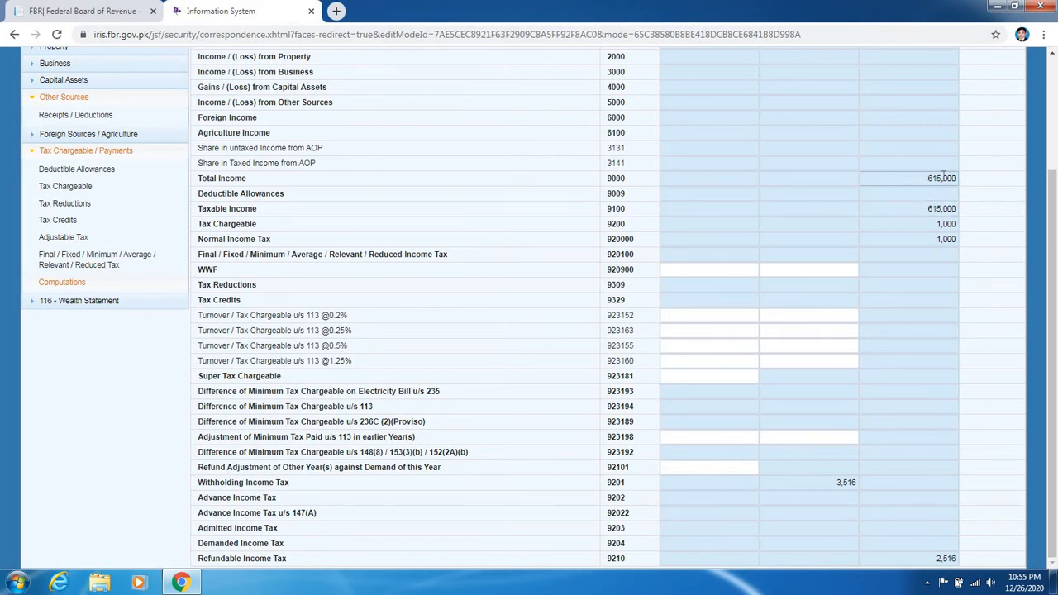
scroll(942, 176, up, 1)
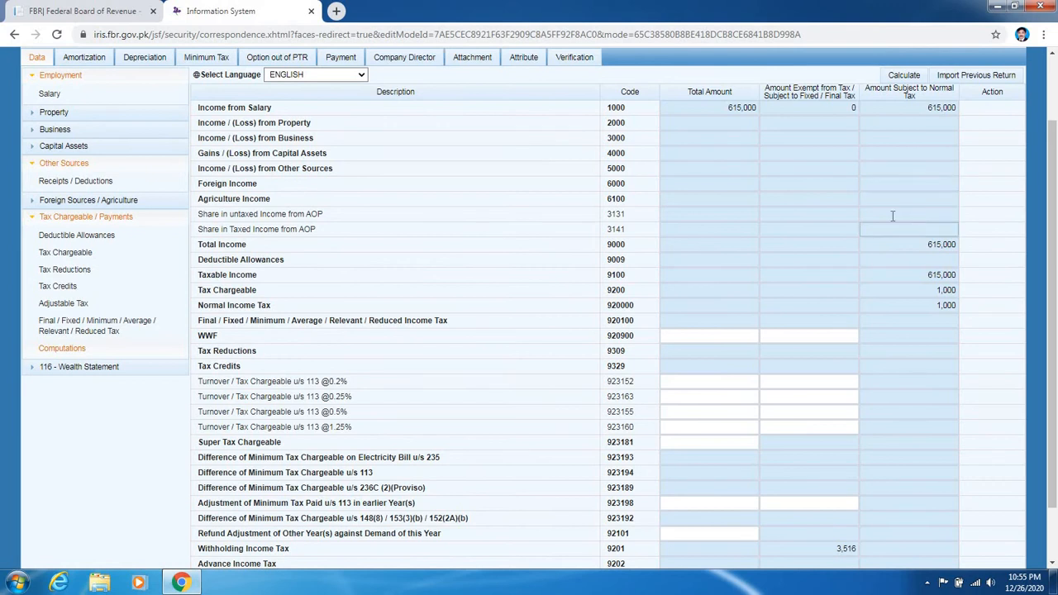
scroll(905, 252, down, 1)
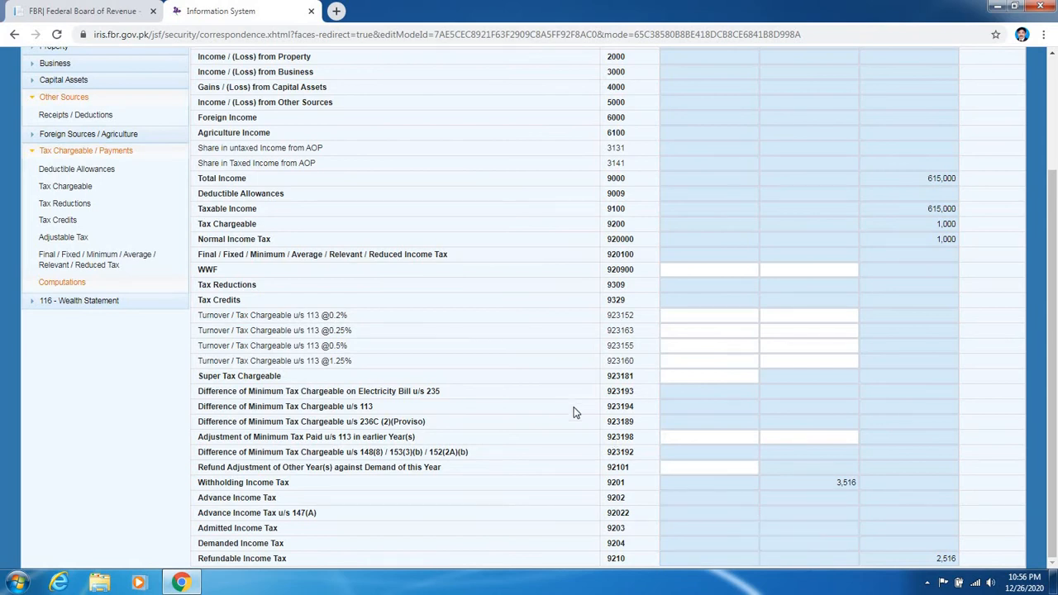
scroll(596, 399, up, 2)
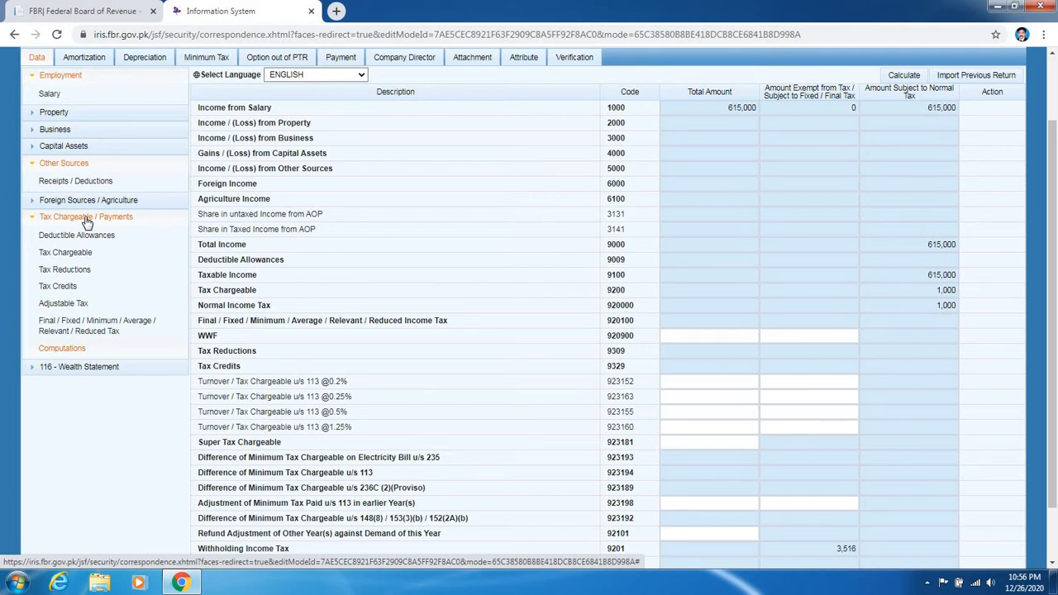
- Enter 120,000 Rent (code 7051) in the wealth statement's Personal Expenses and recalculate
click(59, 372)
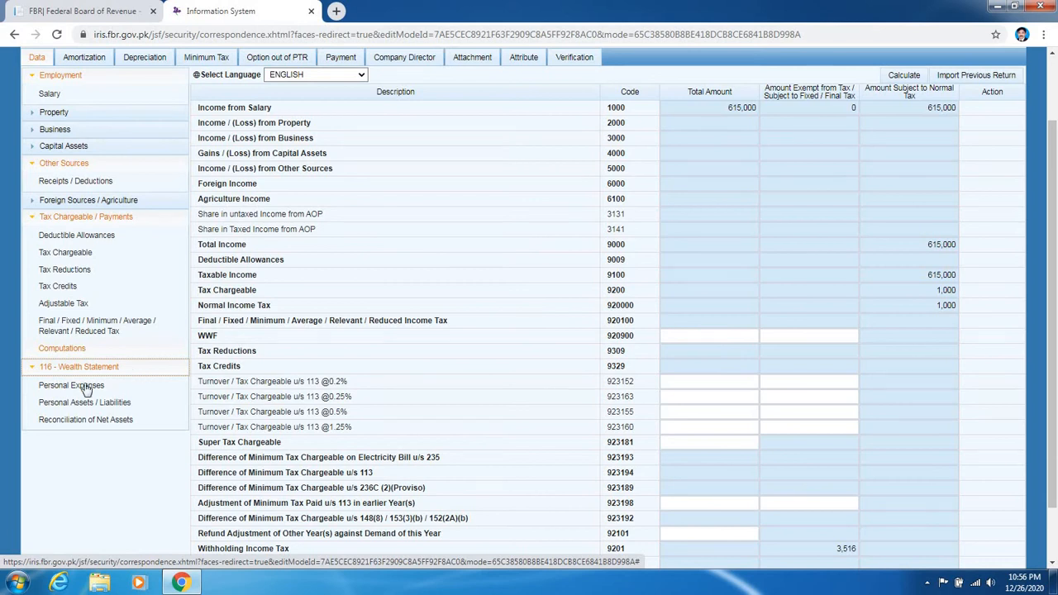
click(86, 387)
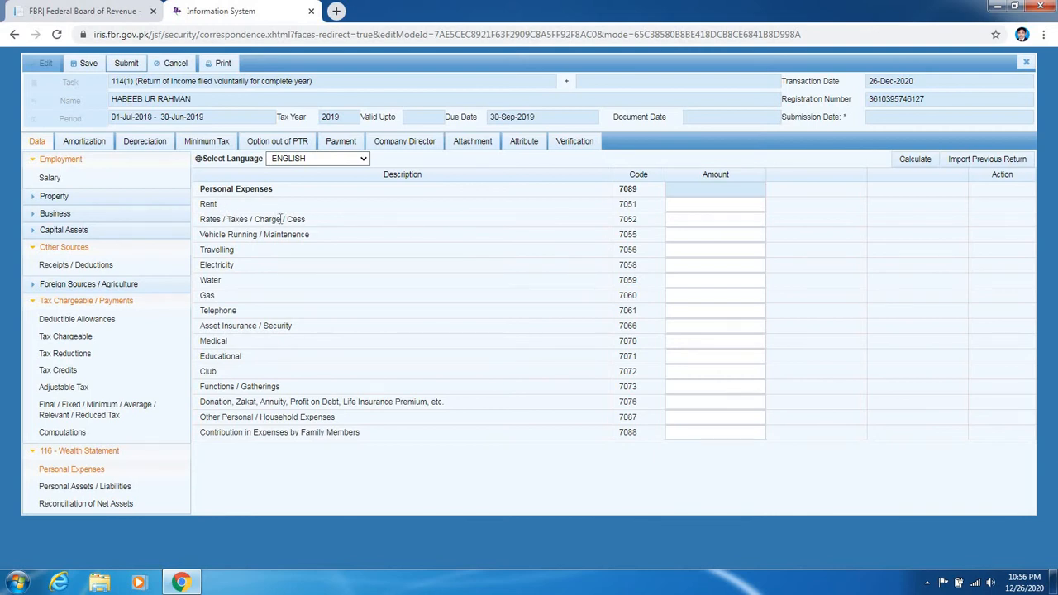
click(695, 223)
click(695, 207)
text(0000)
click(906, 160)
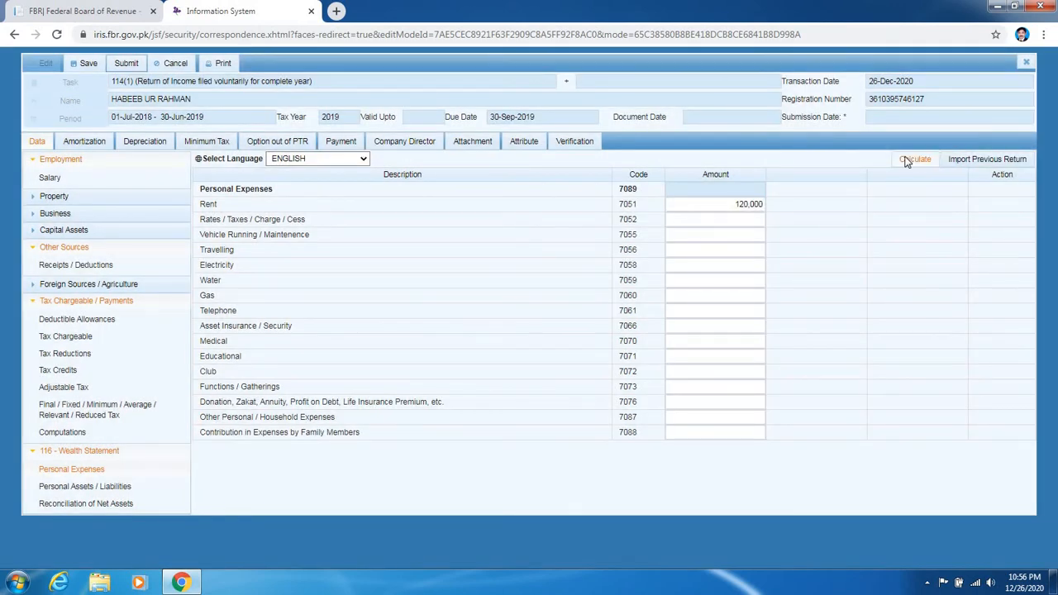
click(907, 161)
- Clear the Rent amount and recalculate the personal expenses
click(699, 418)
click(738, 203)
key(BackSpace)
click(912, 159)
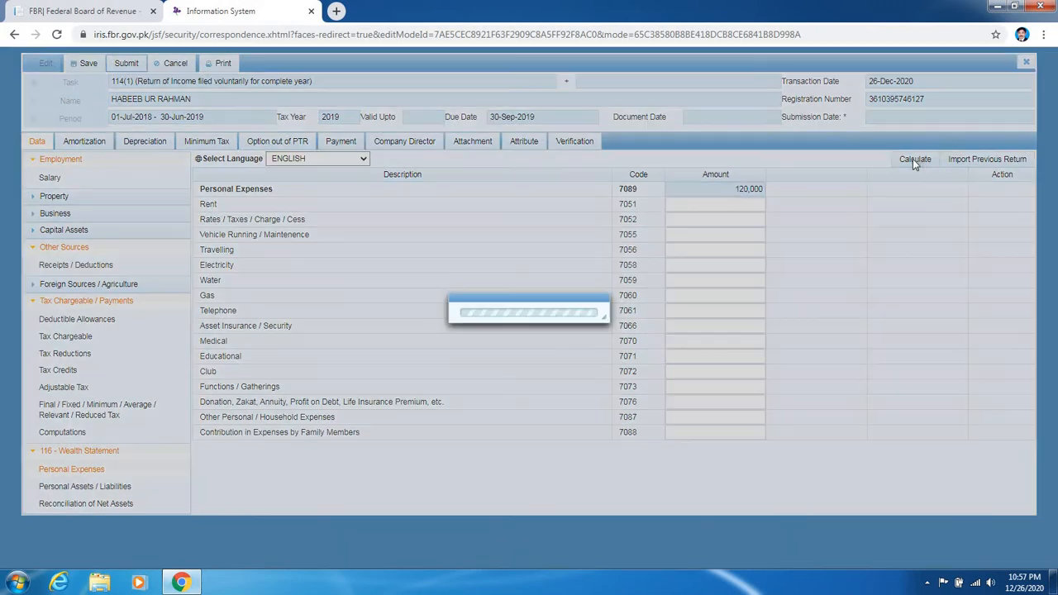
click(913, 158)
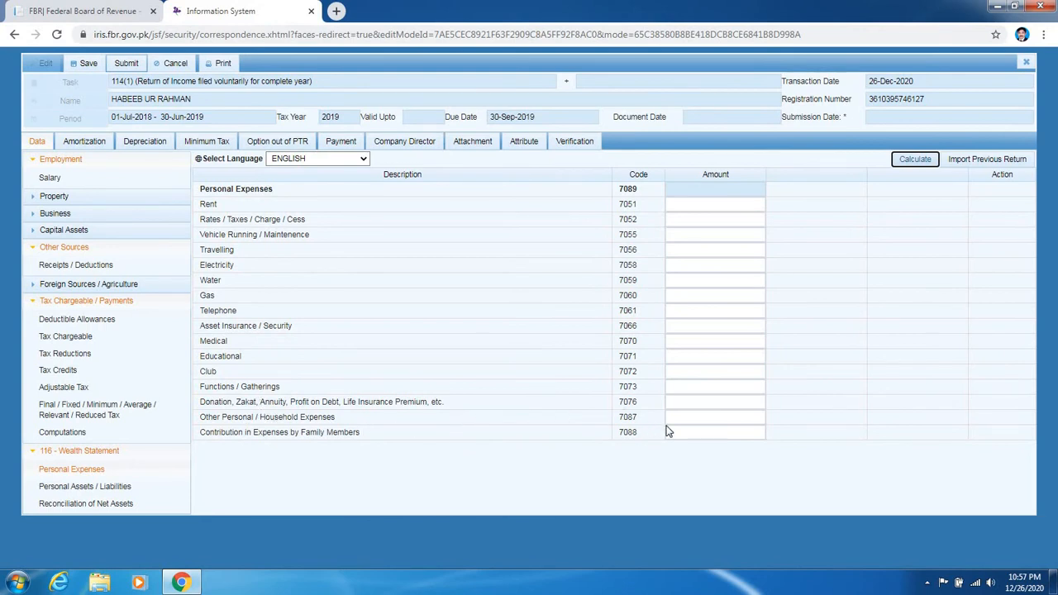
- Enter 425,000 for Other Personal / Household Expenses (7087) and recalculate the total to 425,000
click(693, 414)
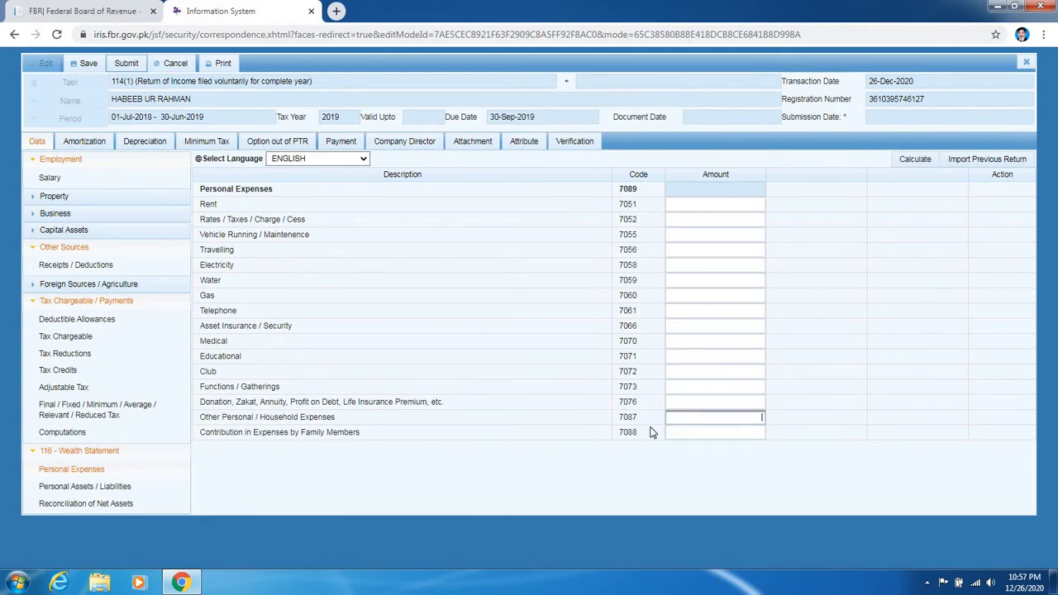
text(425000)
click(917, 164)
click(917, 164)
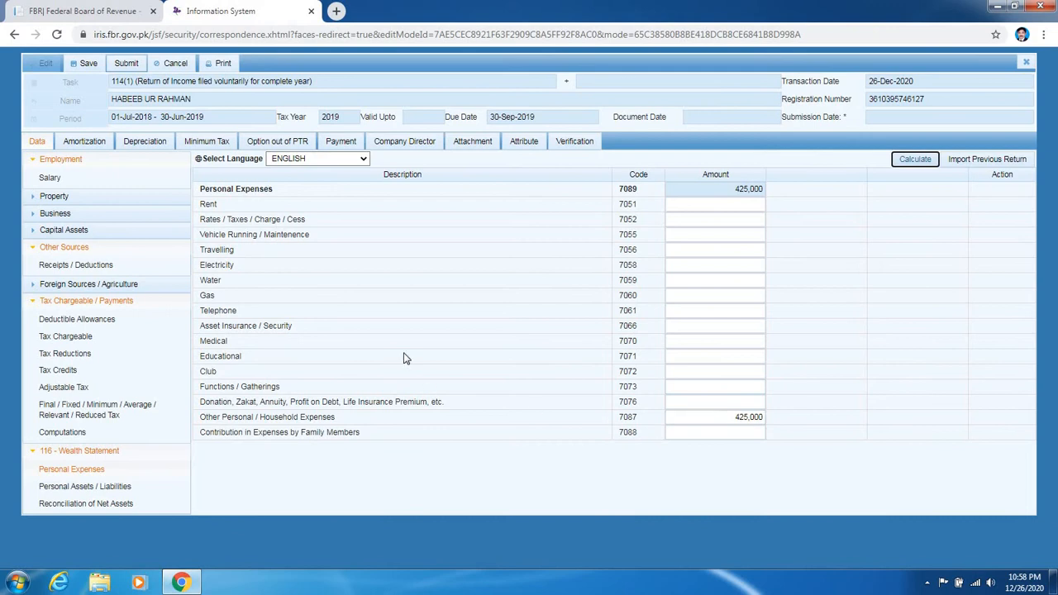
- In Personal Assets / Liabilities, add an Agricultural Property 'chak No 94 -10 R' with contents 'Agriculture property 10-K'
click(58, 490)
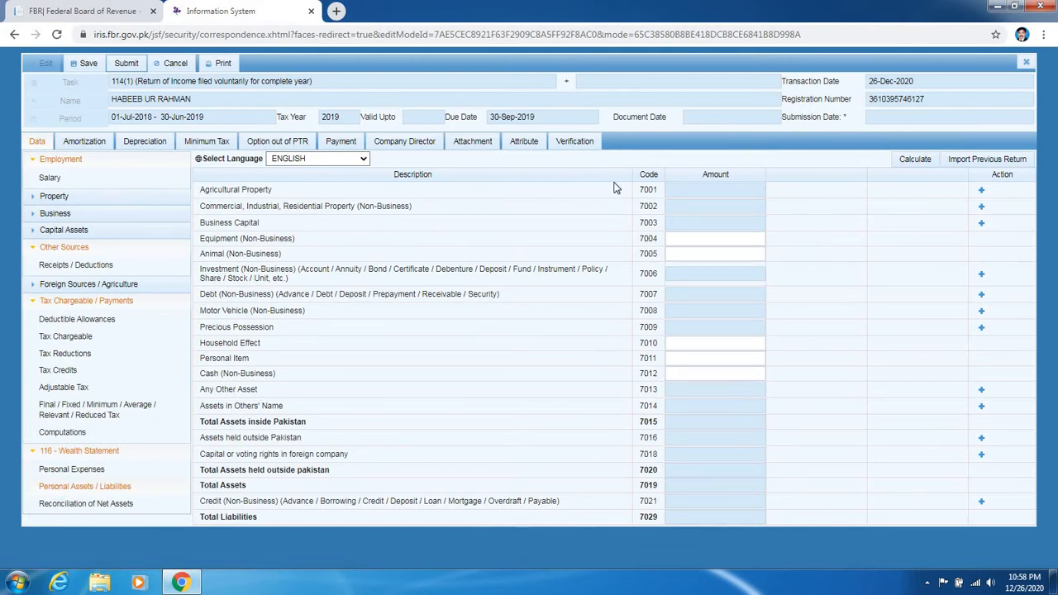
click(981, 191)
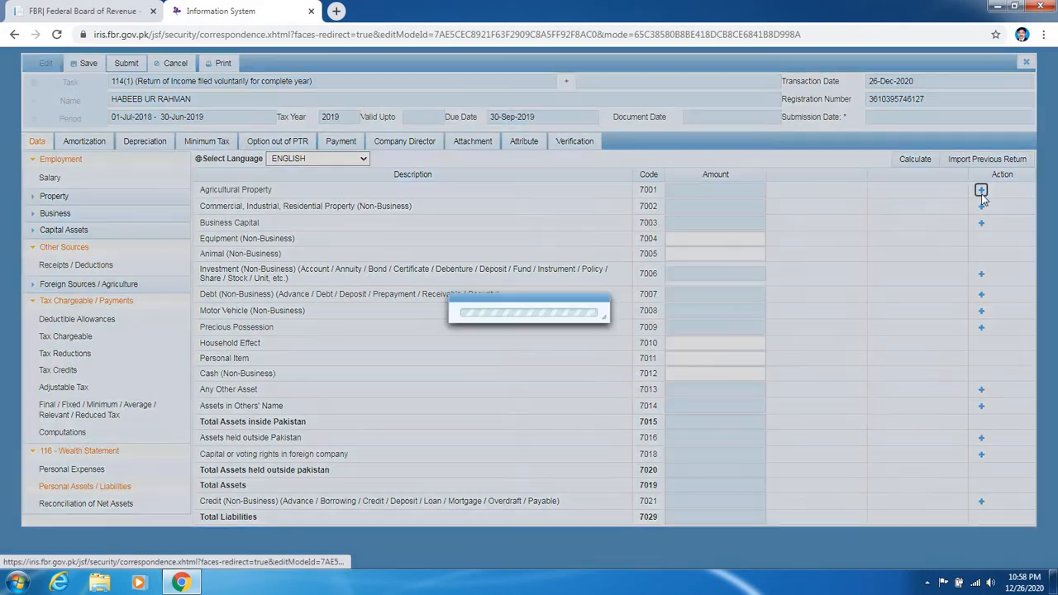
click(498, 265)
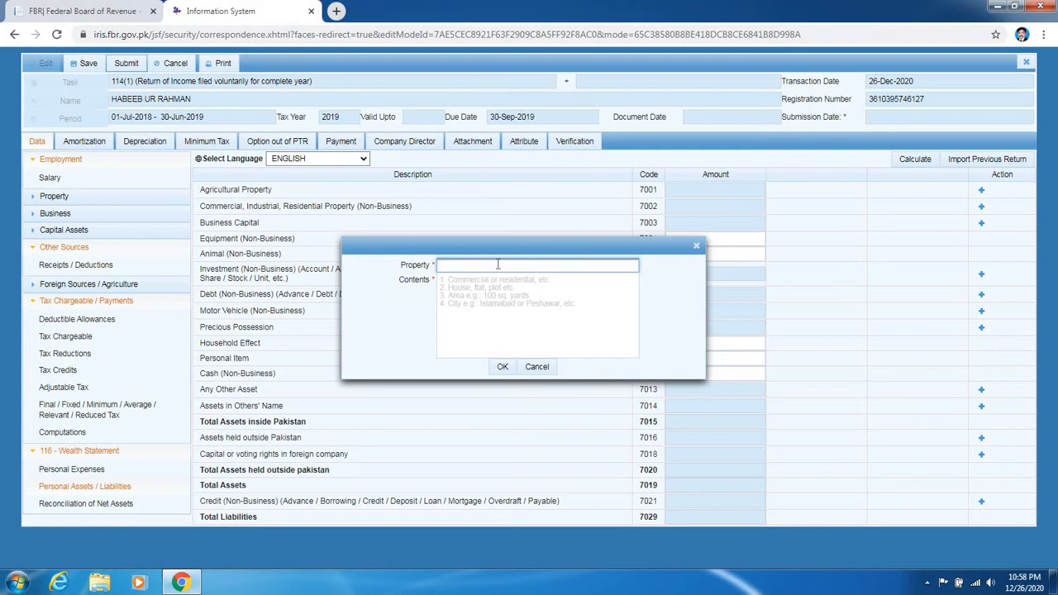
text(hak No 94 -10 R)
click(468, 278)
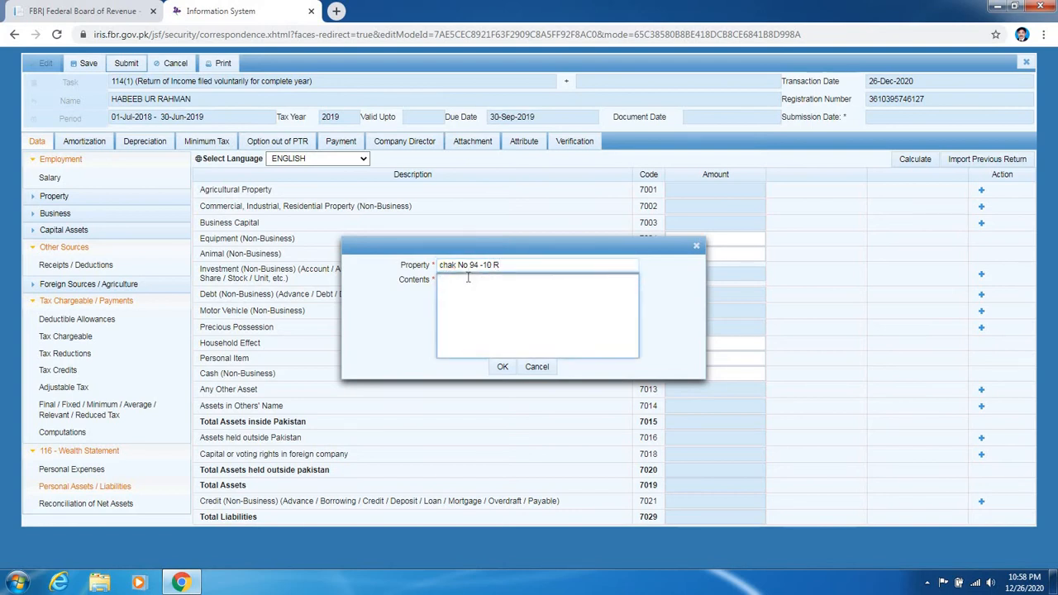
text(Agriculture property 10-K)
- Save the chak No 94 -10 R property as a 7001 row and select its 0 amount
click(501, 369)
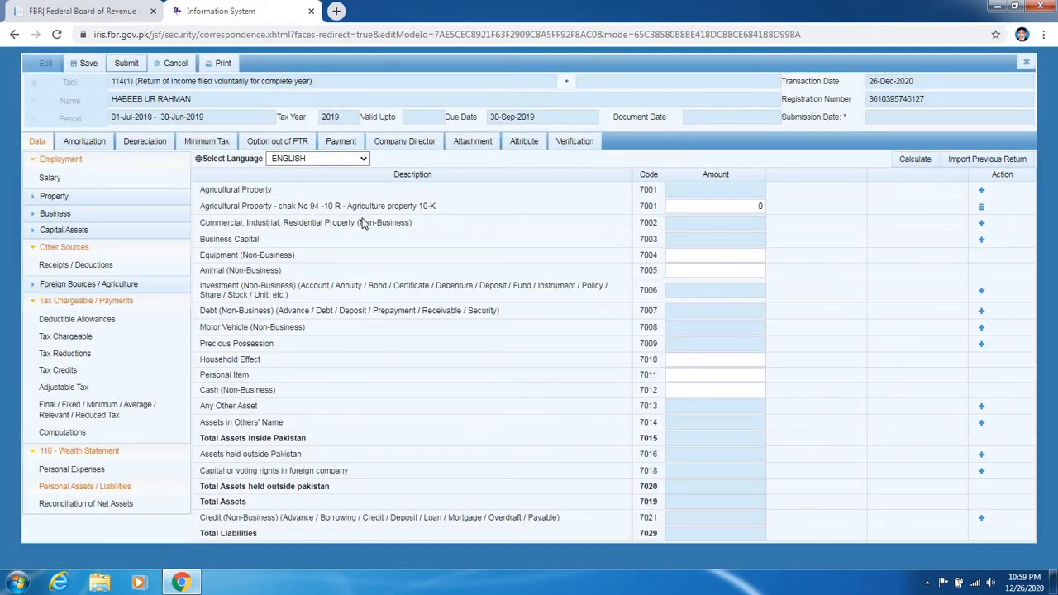
click(755, 203)
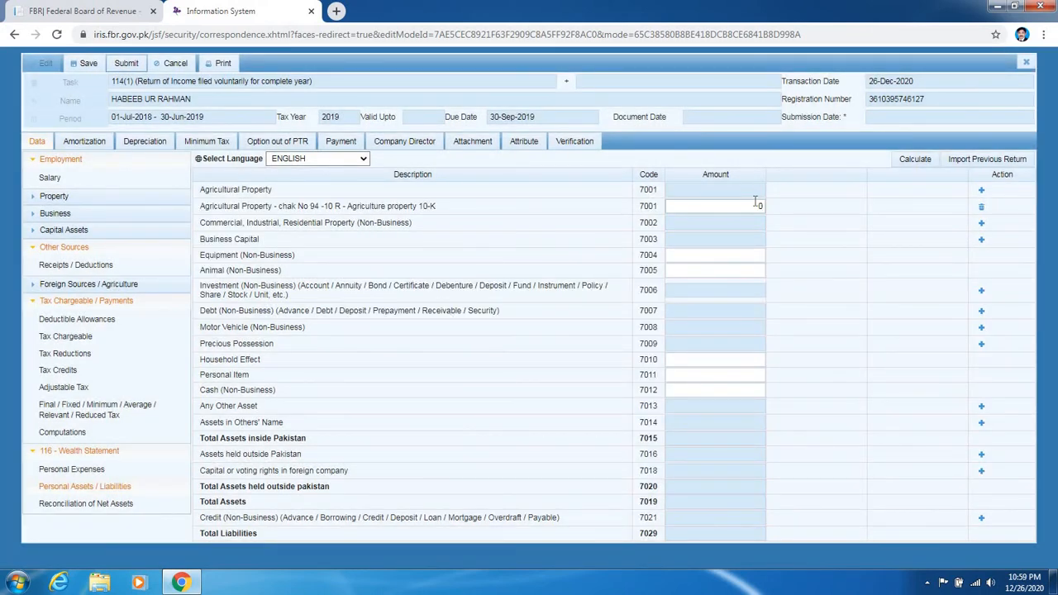
click(755, 203)
key(Right)
double_click(755, 207)
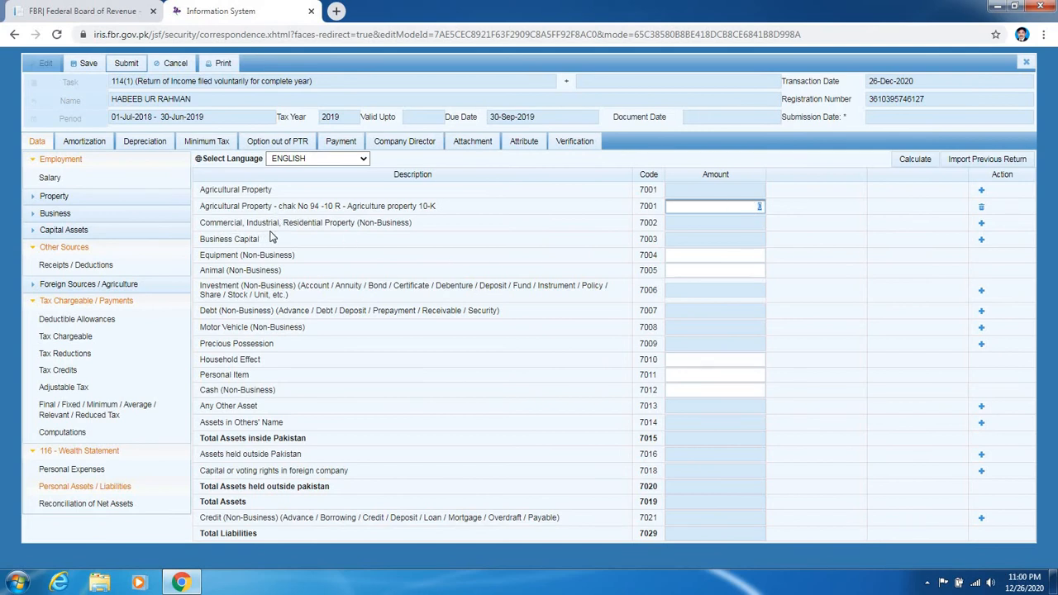
- Add a 7002 residential property 'MDNHEJ' with contents '5 MARLA HOUSE', then select its 0 amount
click(982, 224)
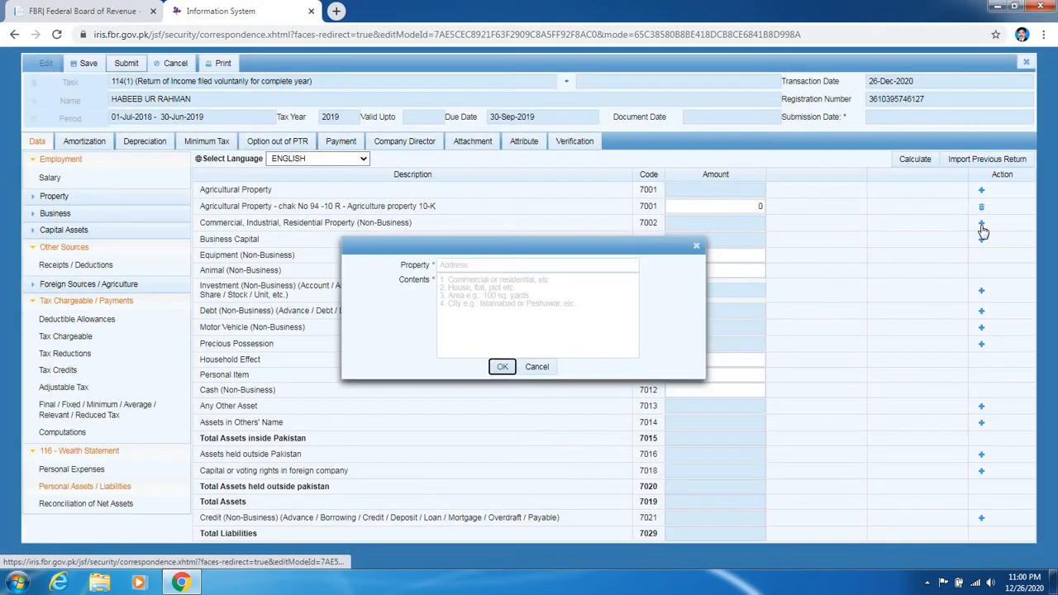
click(576, 266)
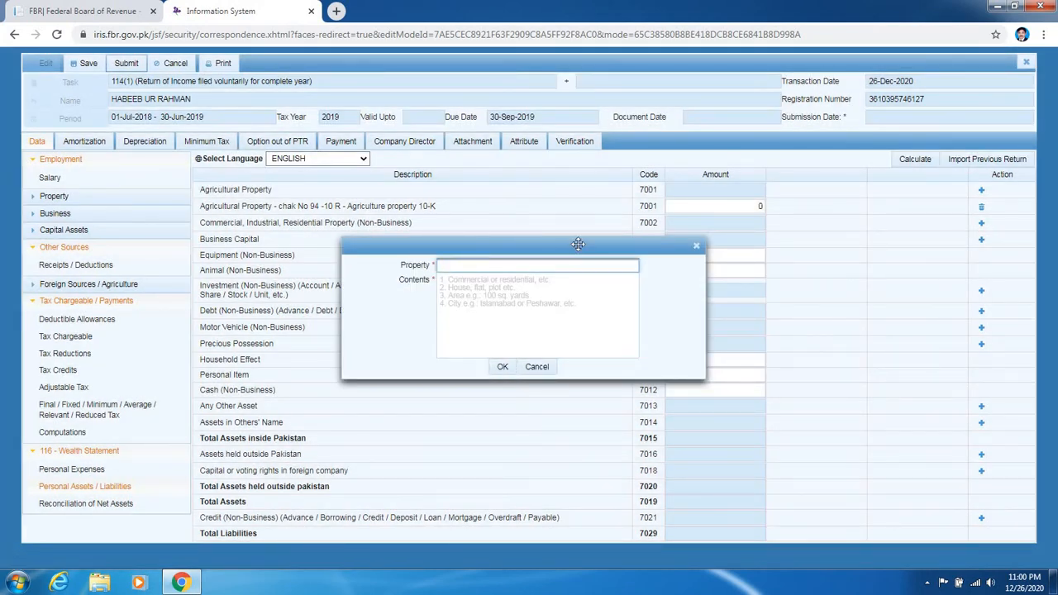
text(MDNHEJ)
click(520, 290)
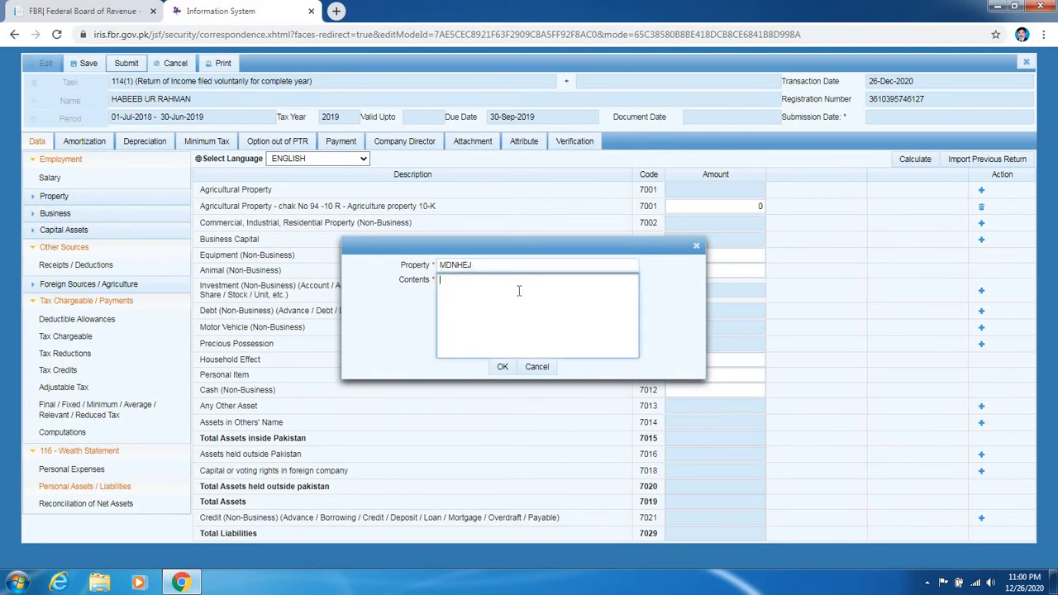
text(5 MRA)
key(BackSpace)
key(BackSpace)
text(ARLA HOUSE)
click(504, 369)
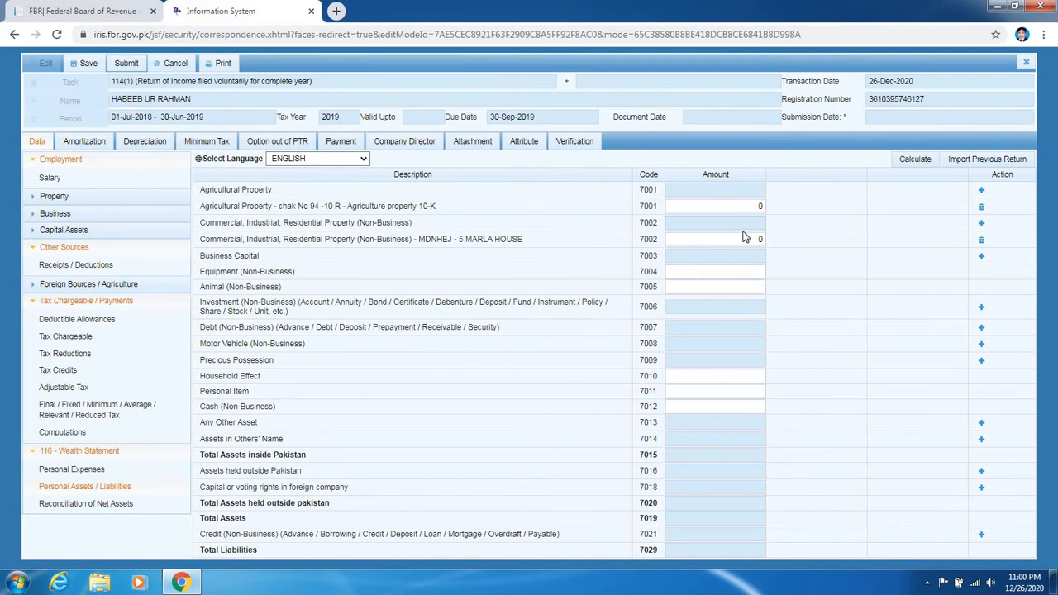
click(744, 237)
- Add a 7006 investment entry with the bank account number and branch 'UBL MAIN BRANCH'
click(980, 309)
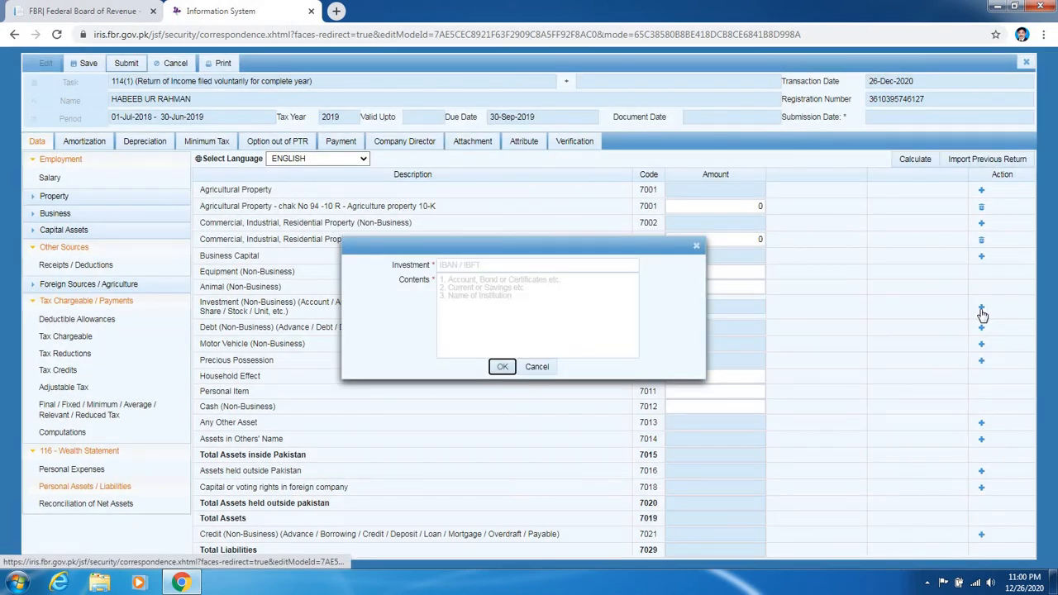
click(539, 266)
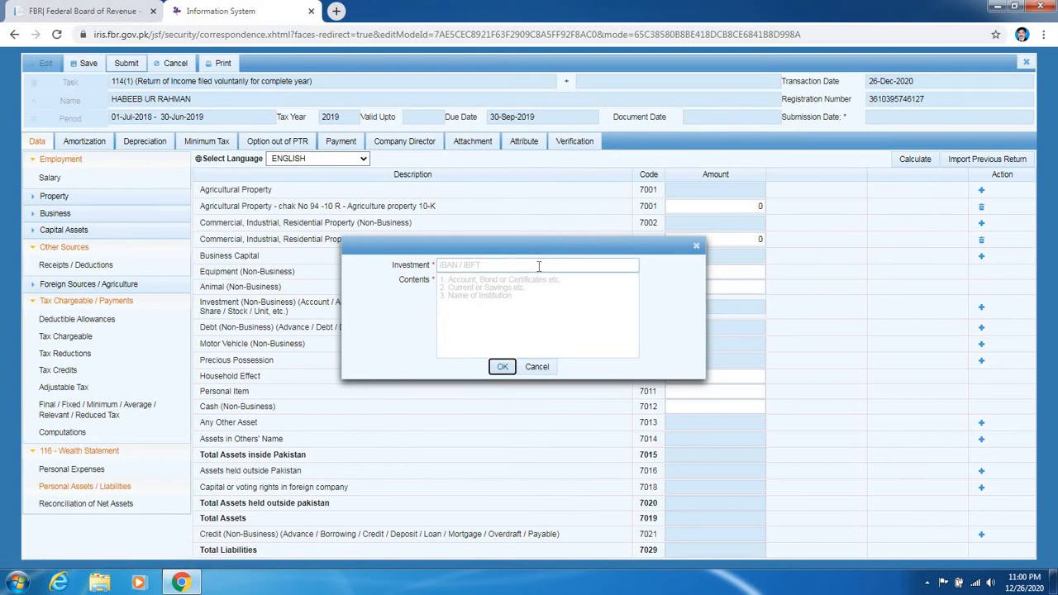
click(539, 266)
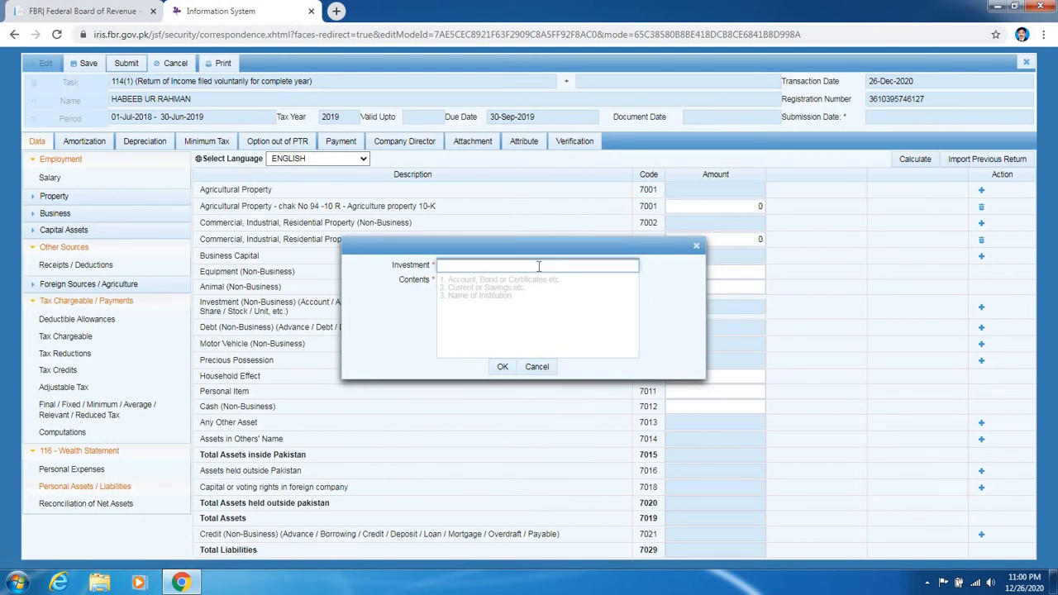
click(514, 294)
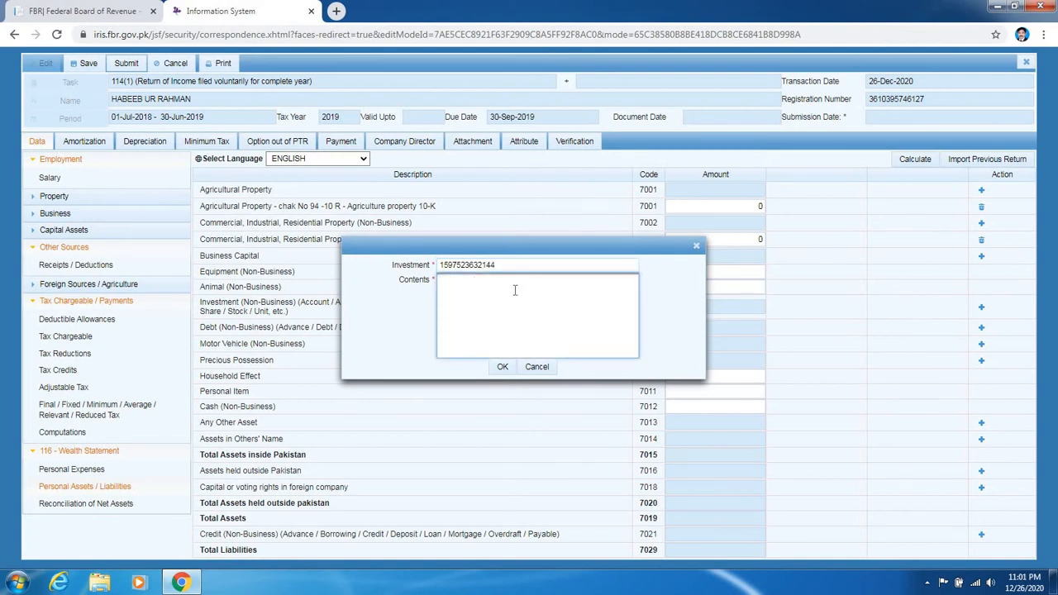
text(UBL MAI)
key(BackSpace)
text(IN BRANCH)
click(506, 368)
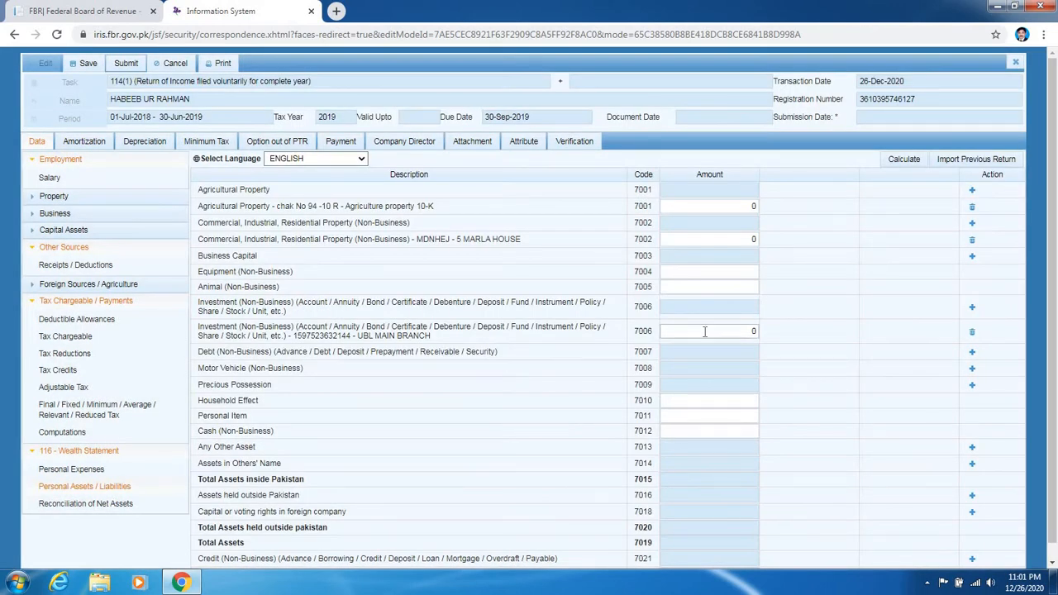
- Set the UBL MAIN BRANCH amount to 256,000 and recalculate, making total assets 256,000
click(743, 331)
double_click(743, 331)
text(256000)
click(898, 159)
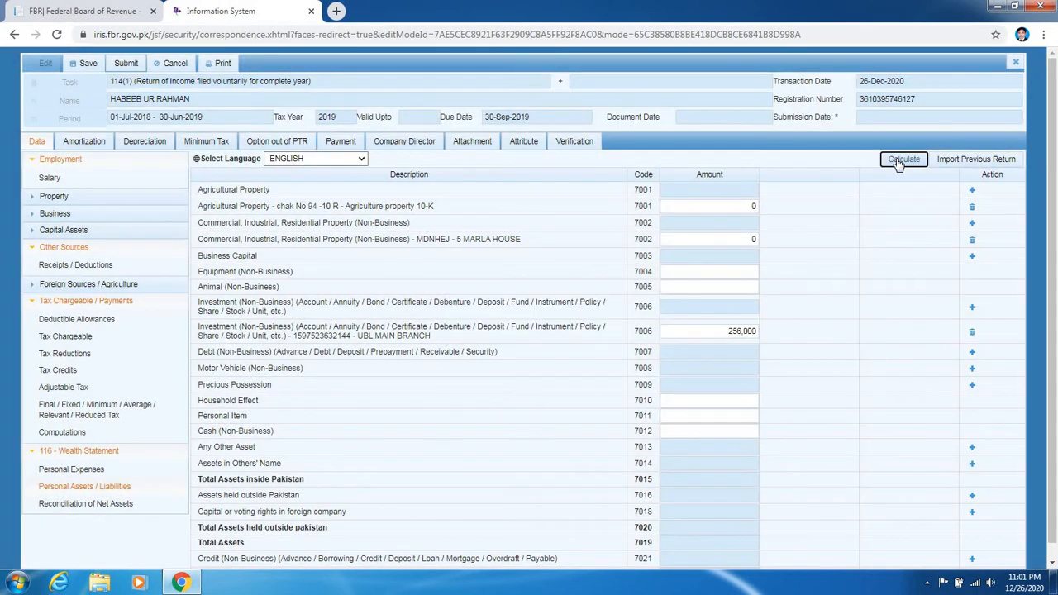
click(898, 160)
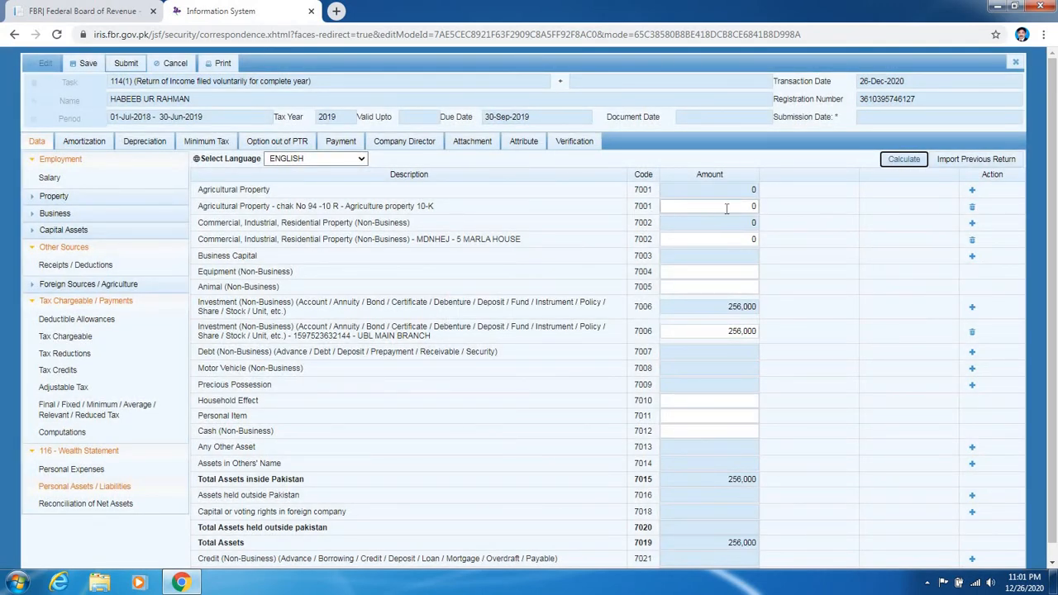
- Delete the chak No 94 agricultural row, recalculate totals, and cancel a new agricultural property form
click(973, 210)
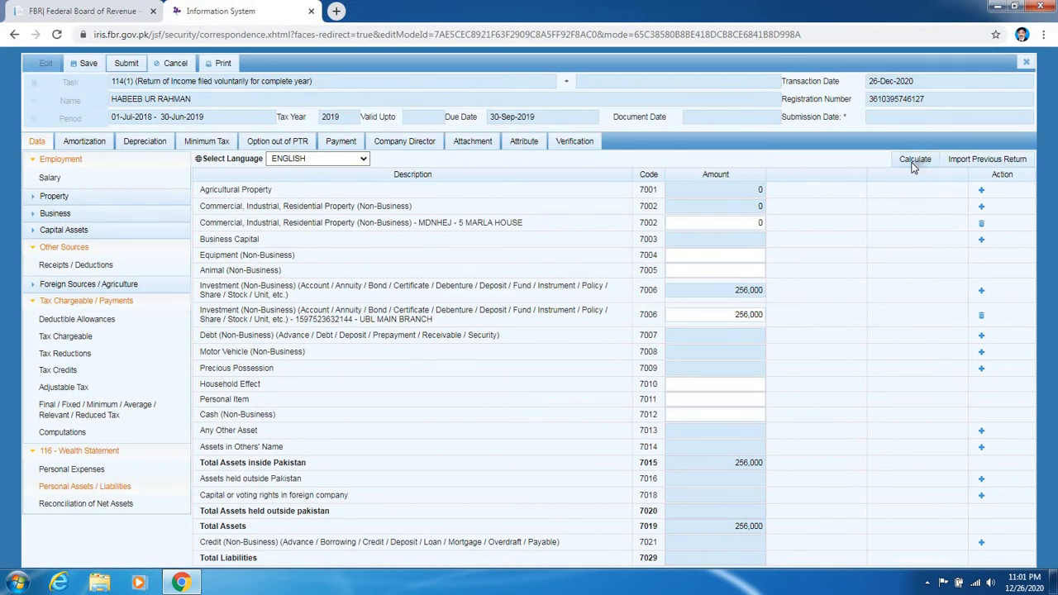
click(913, 161)
click(982, 193)
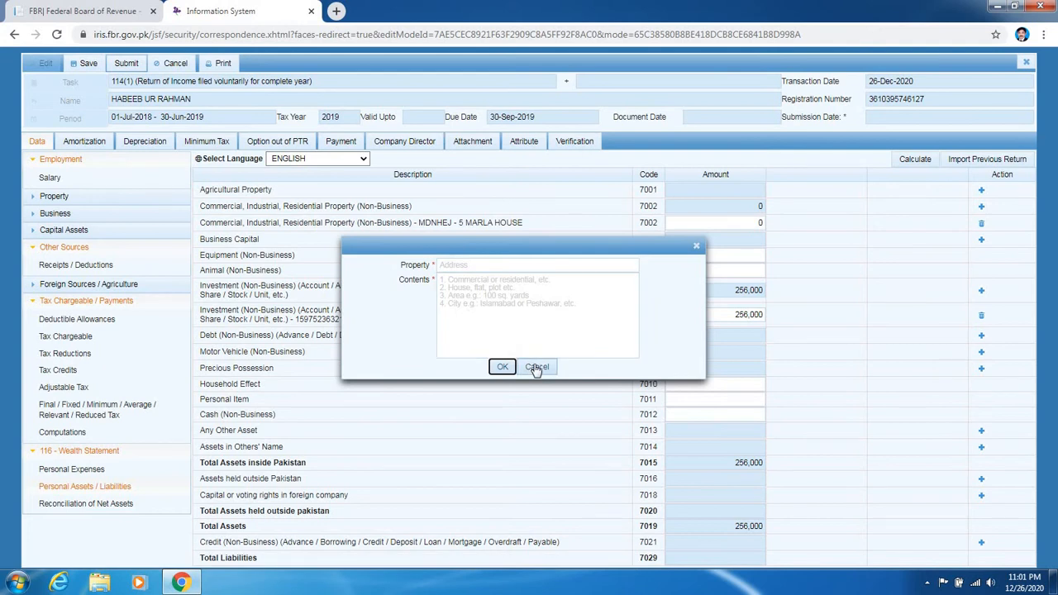
click(536, 366)
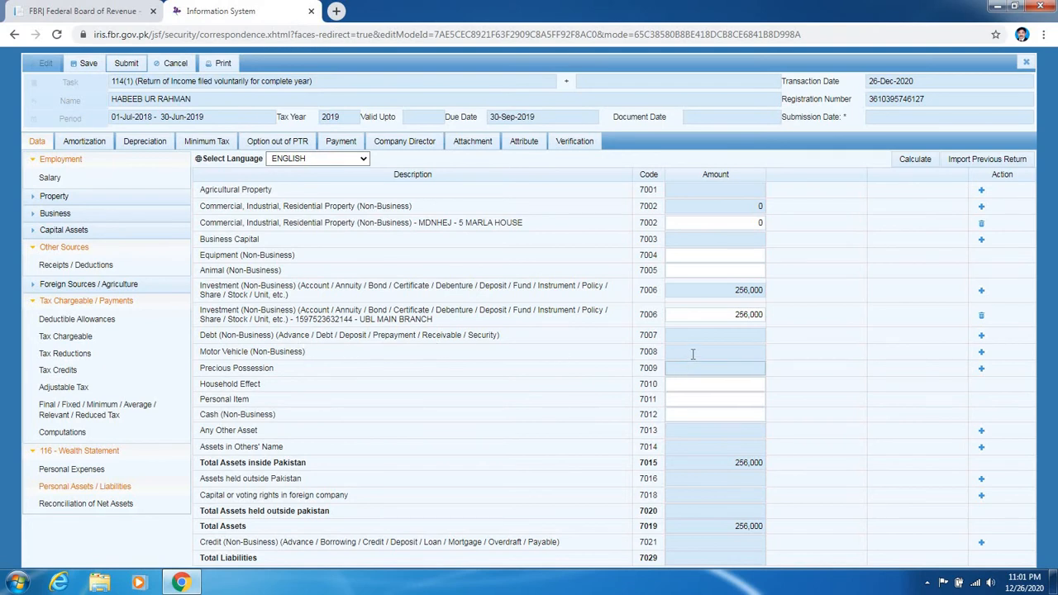
- Add a 7008 motor vehicle with its registration number and 'MOSFYSFB', valued 1,525,000, and recalculate
click(983, 353)
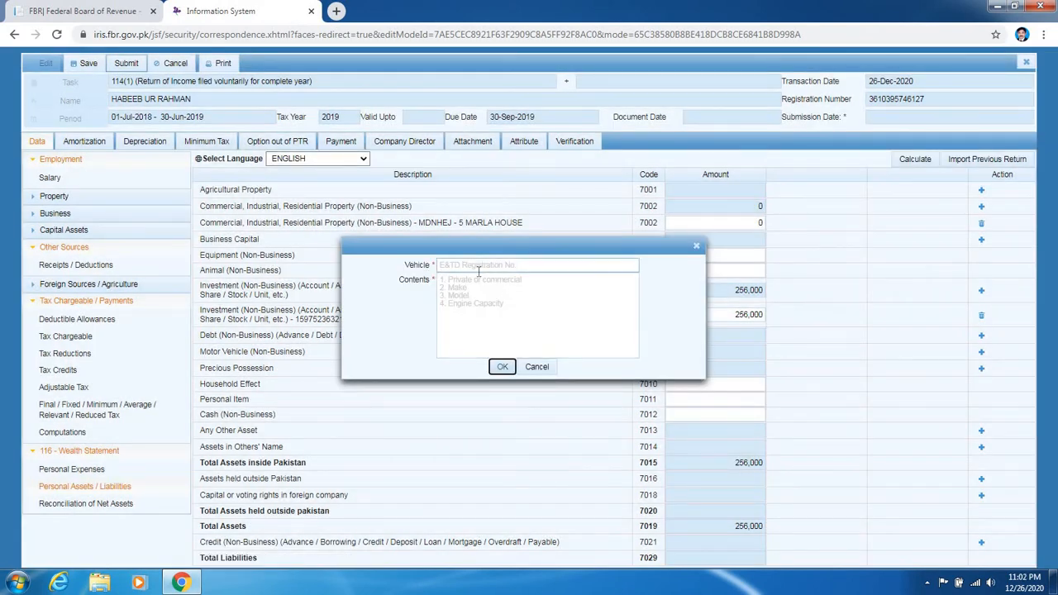
click(483, 265)
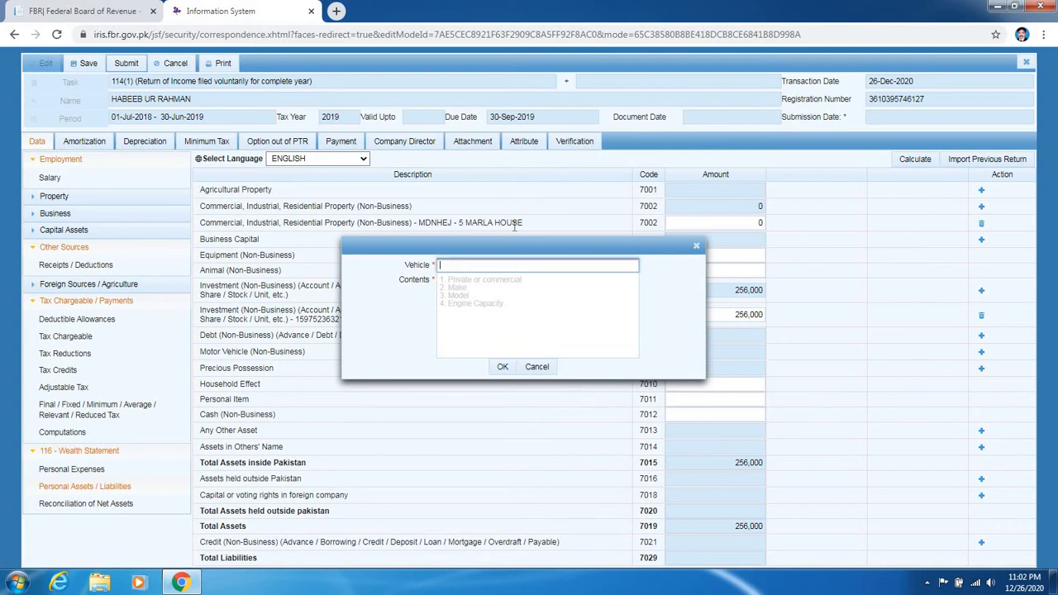
text(152221)
key(Tab)
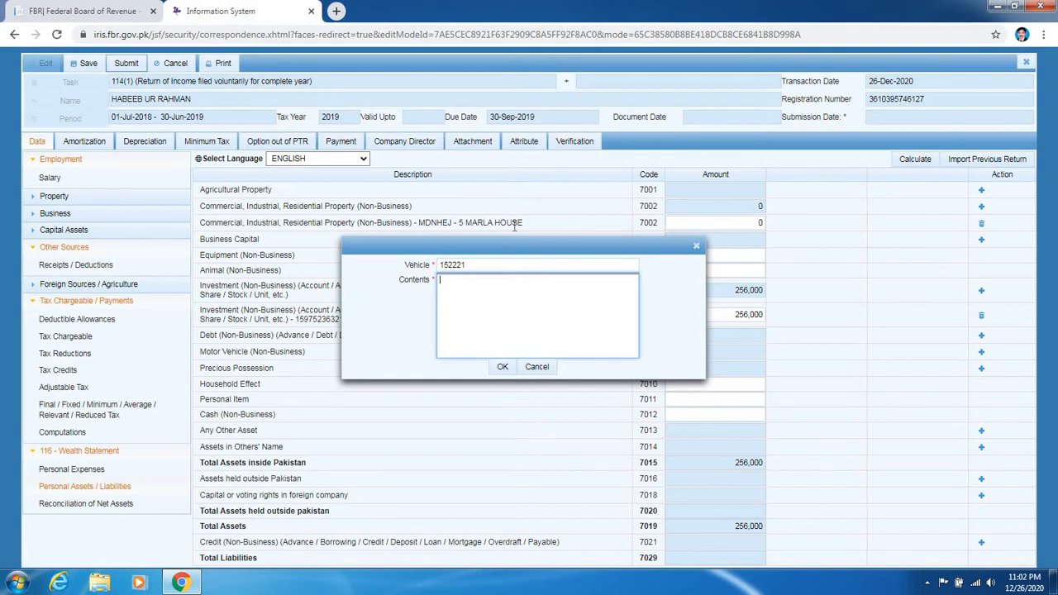
text(MOSFYSFB)
click(502, 366)
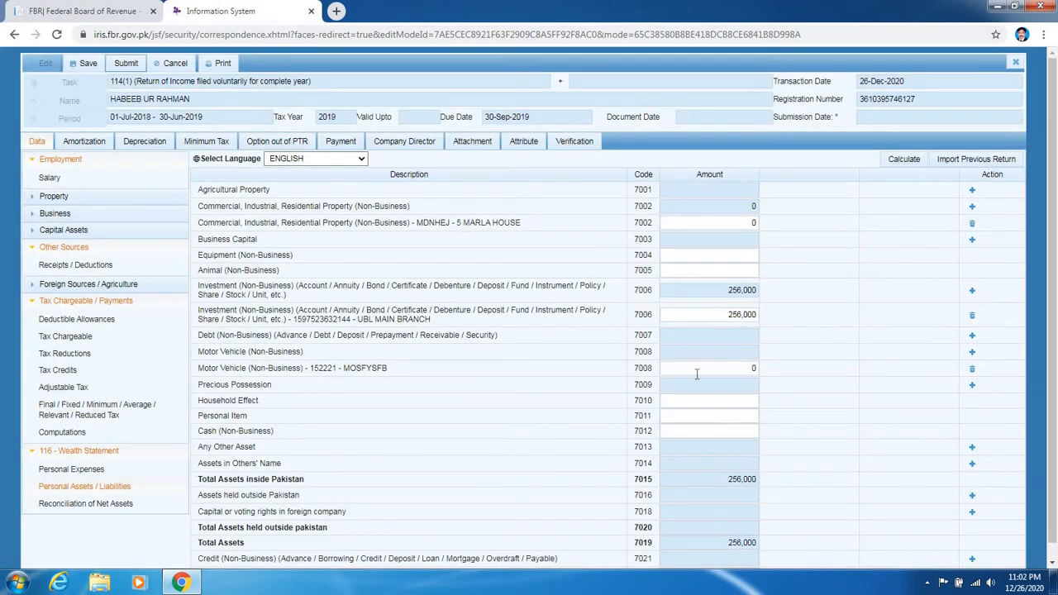
click(703, 366)
text(1525000)
click(904, 161)
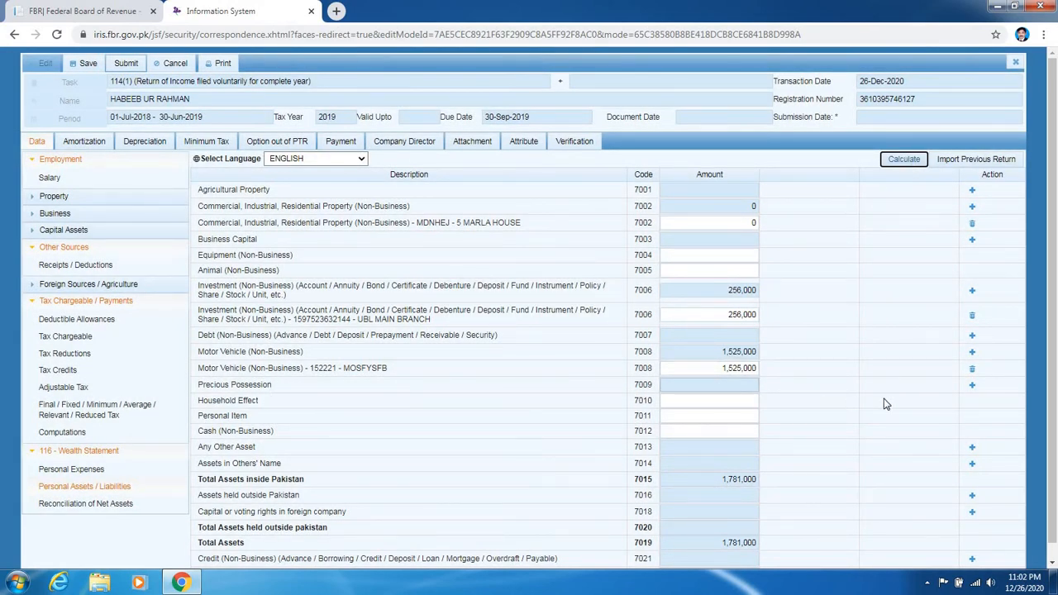
- Open and cancel a Precious Possession entry, then focus its amount field
click(973, 385)
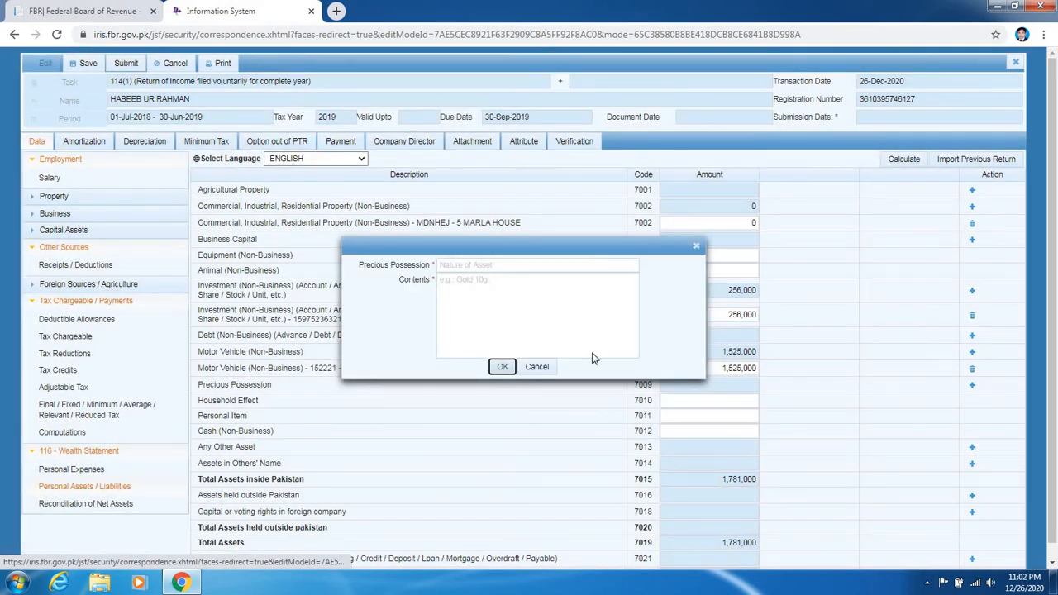
click(536, 369)
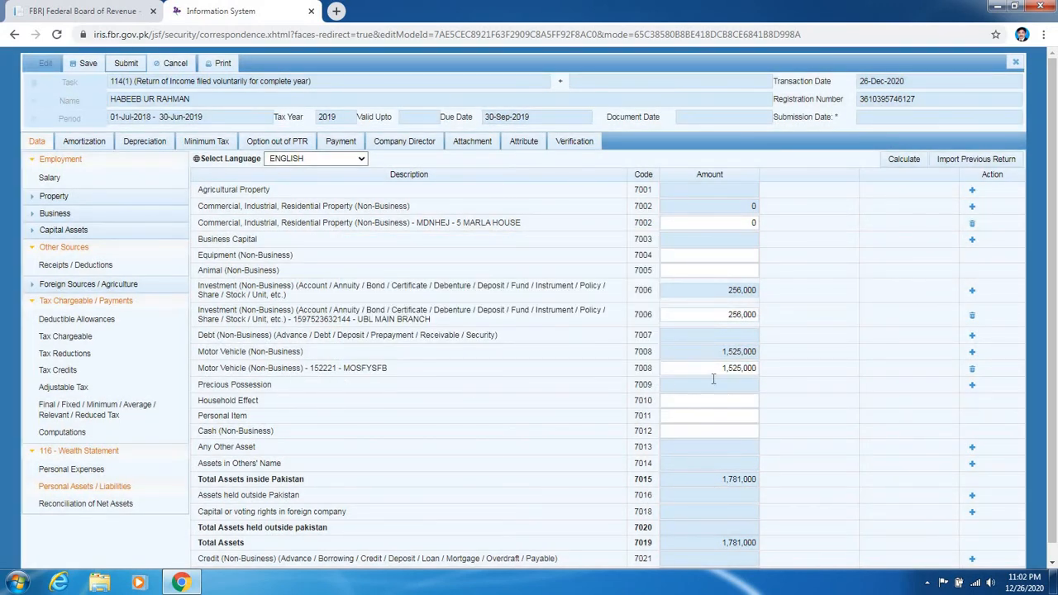
click(712, 385)
- Add a 7009 Precious Possession entry 'GOLD' with contents '10 TOLA'
click(973, 388)
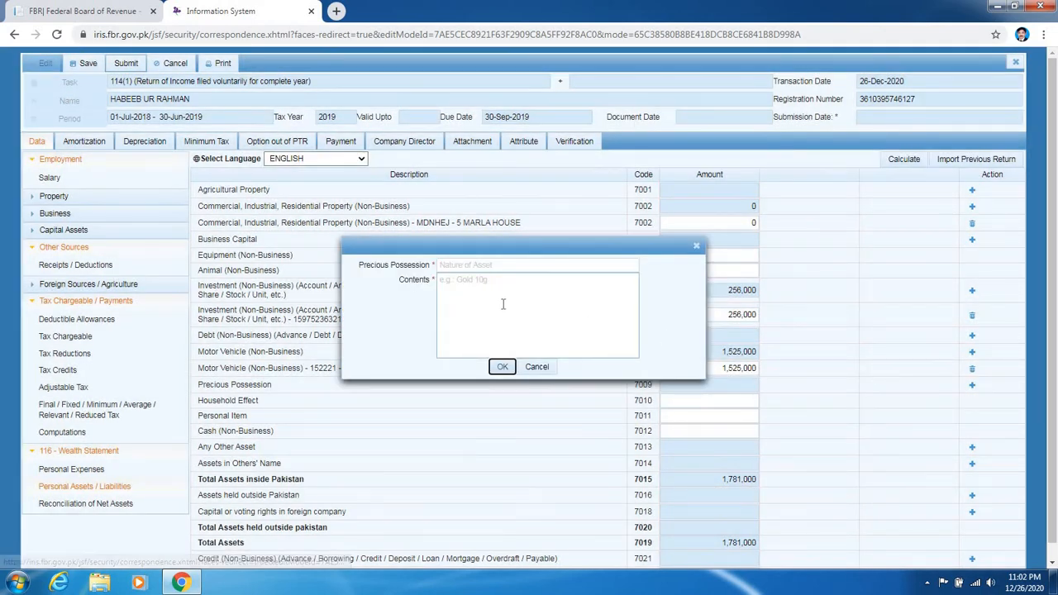
click(491, 263)
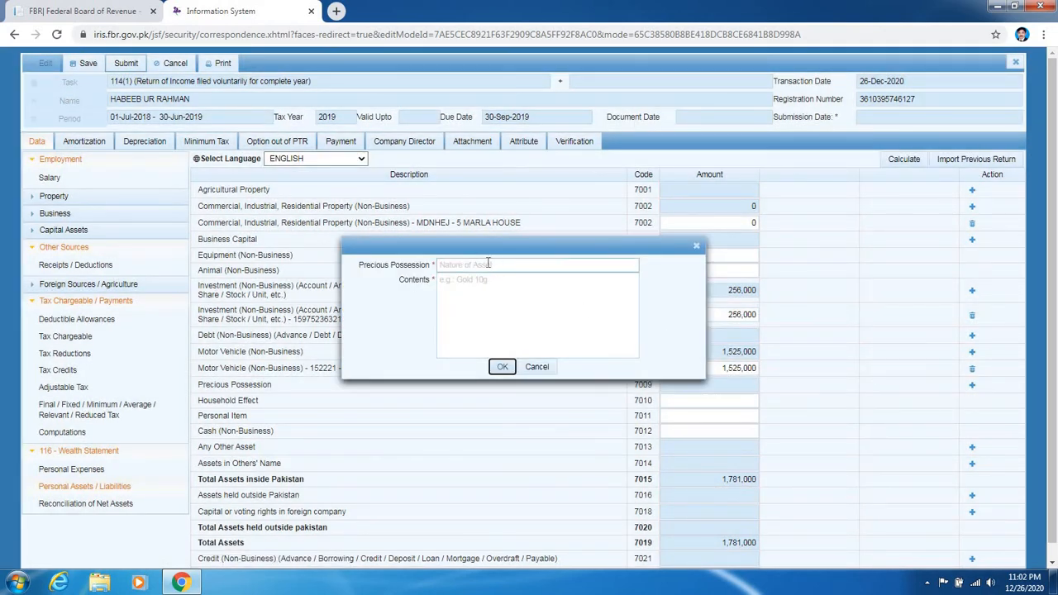
click(489, 263)
text(G)
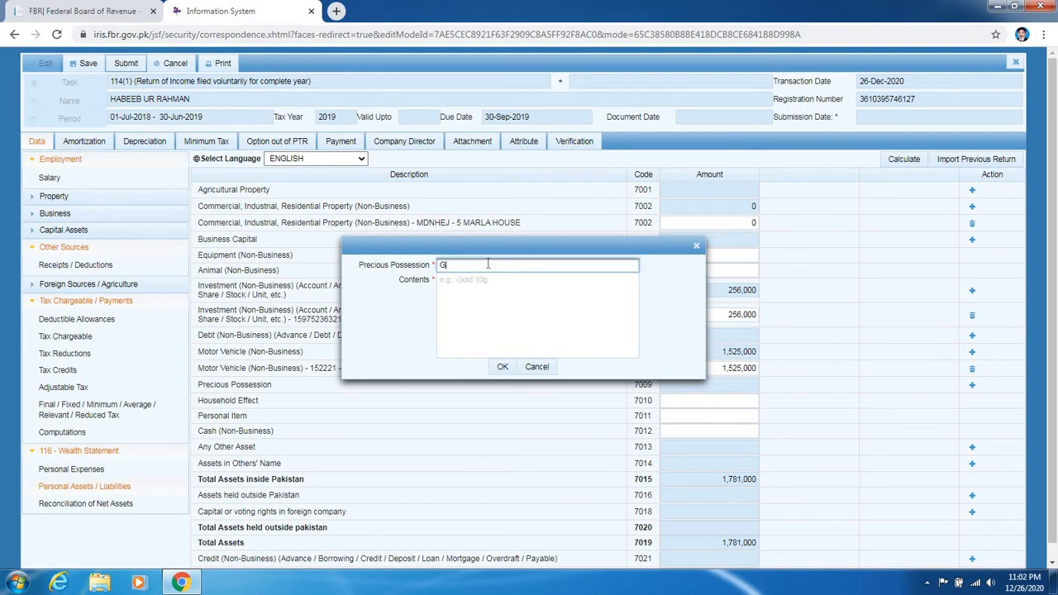
text(OLD)
key(Tab)
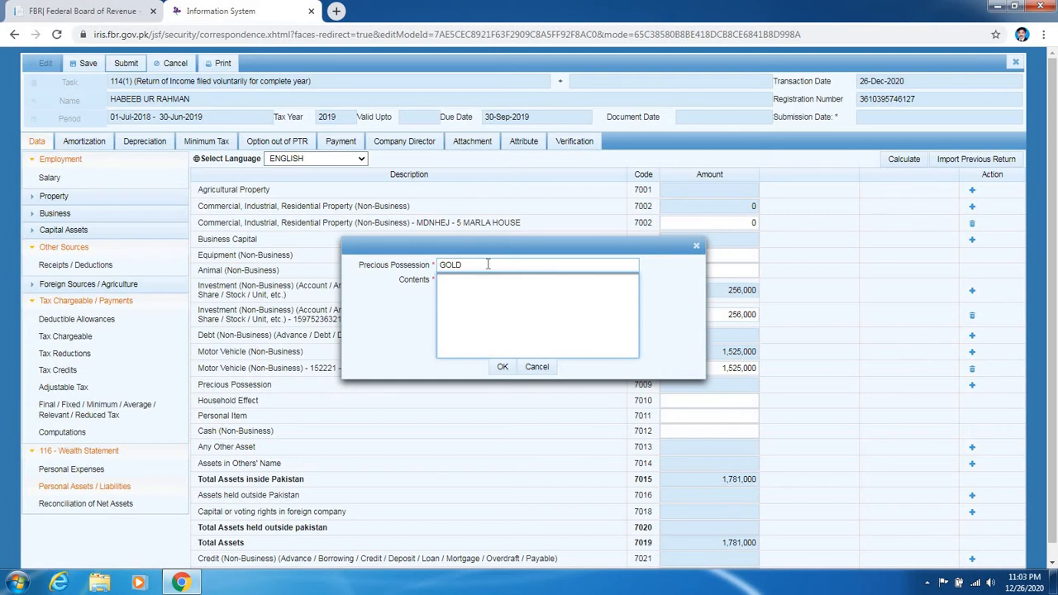
text(10 TOLA)
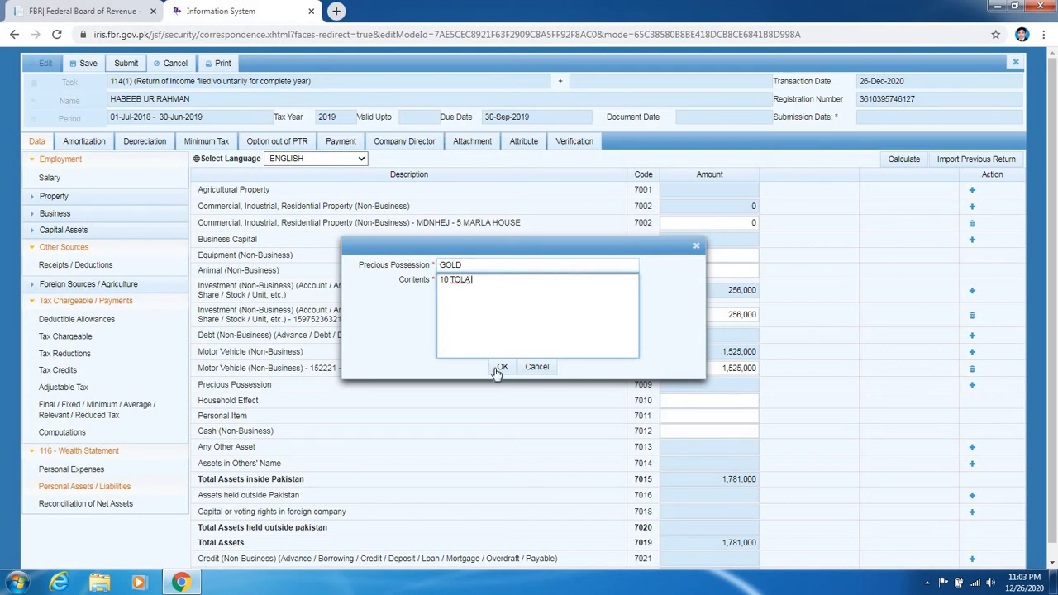
click(501, 368)
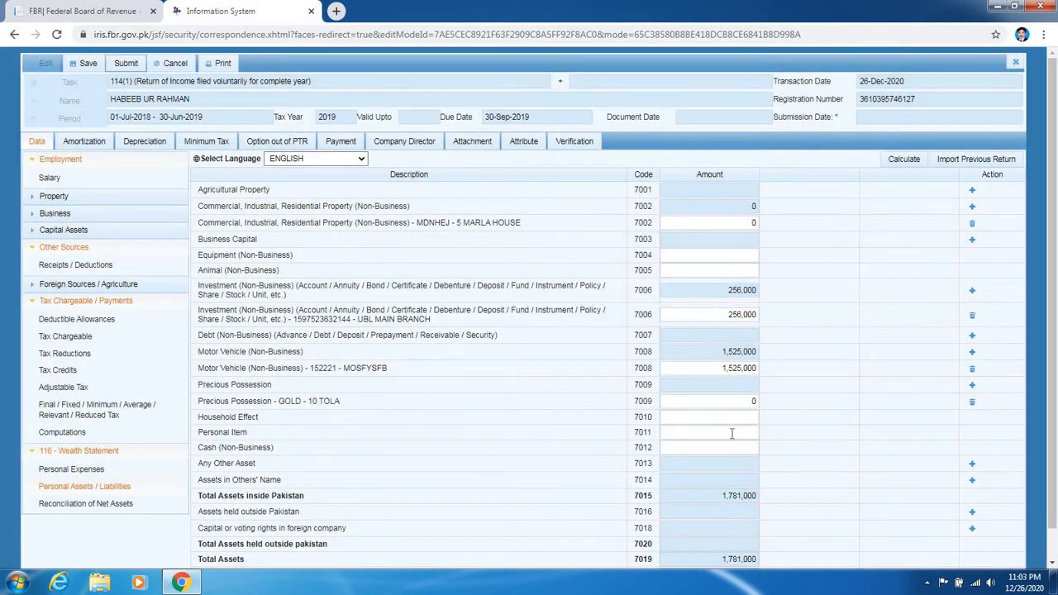
- Value the gold at 2,587,411 and recalculate the asset totals
click(744, 401)
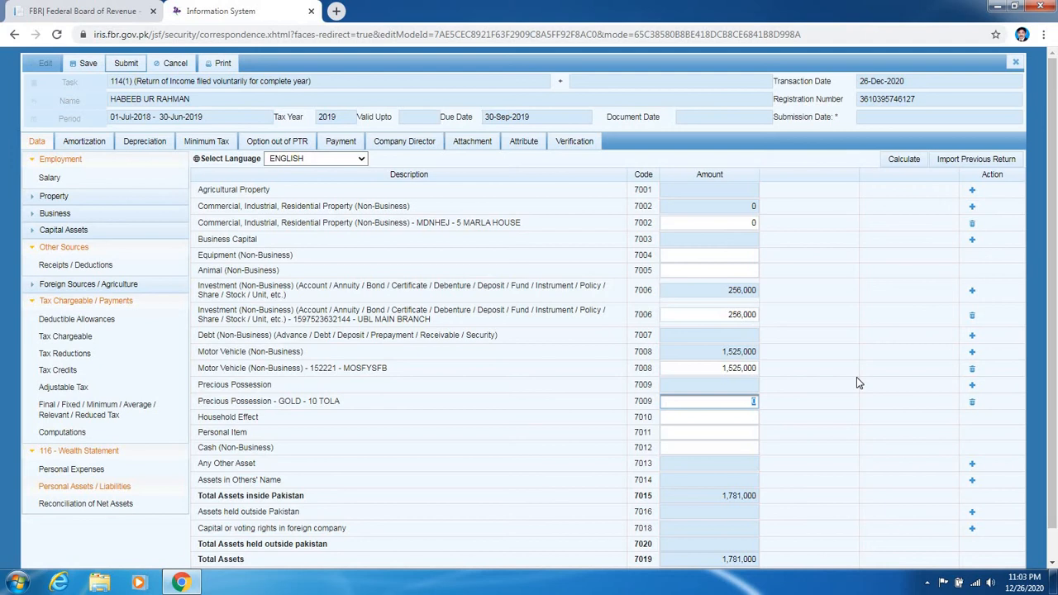
text(2587411)
click(908, 162)
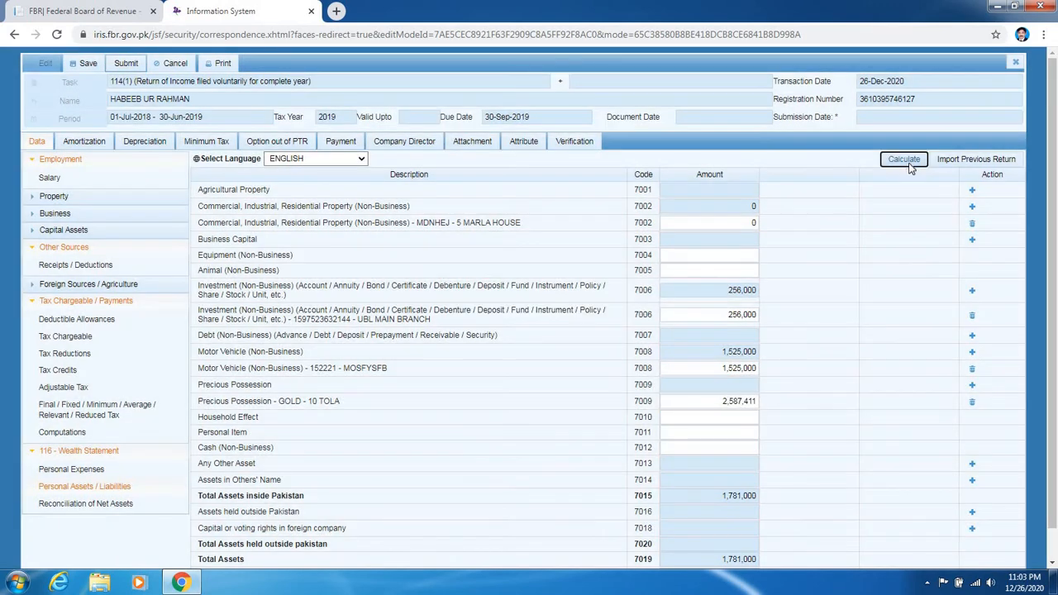
click(910, 164)
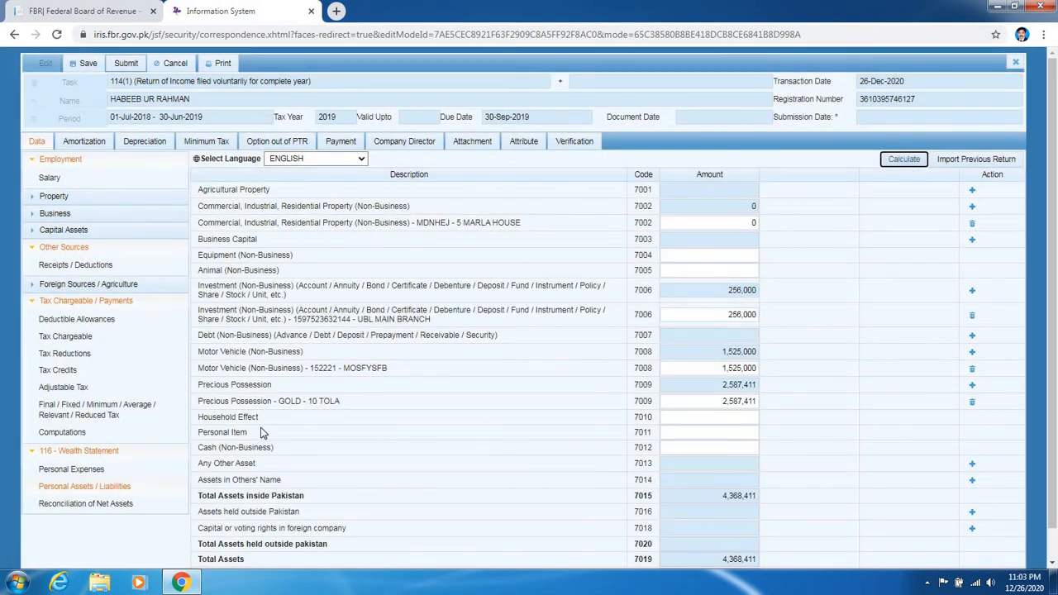
- Enter 452,000 (7010), 65,000 (7011) and 25,000 (7012), recalculating total assets to 4,885,411
click(685, 420)
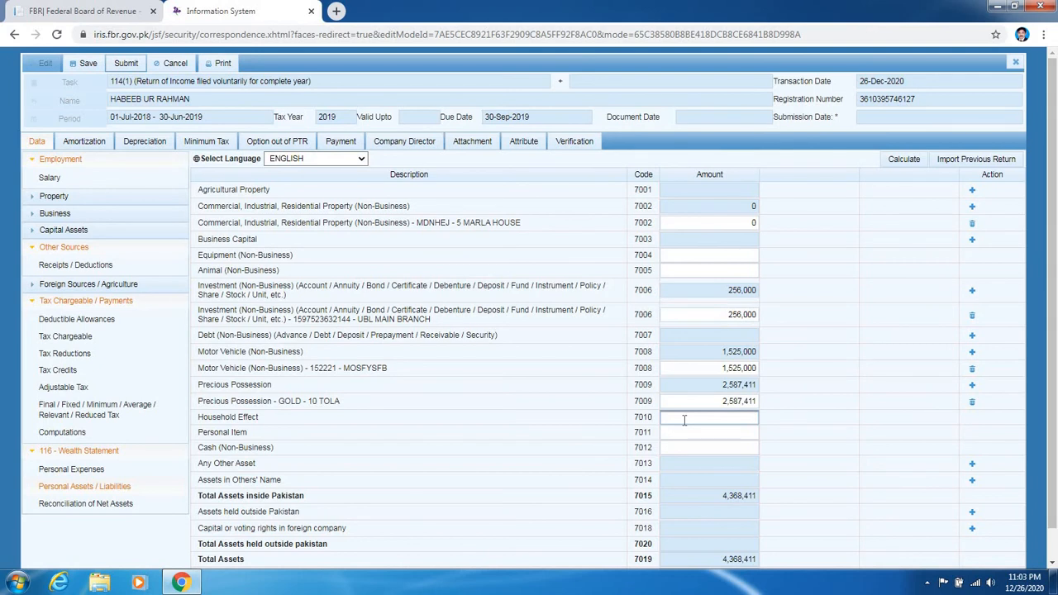
text(452000)
click(685, 430)
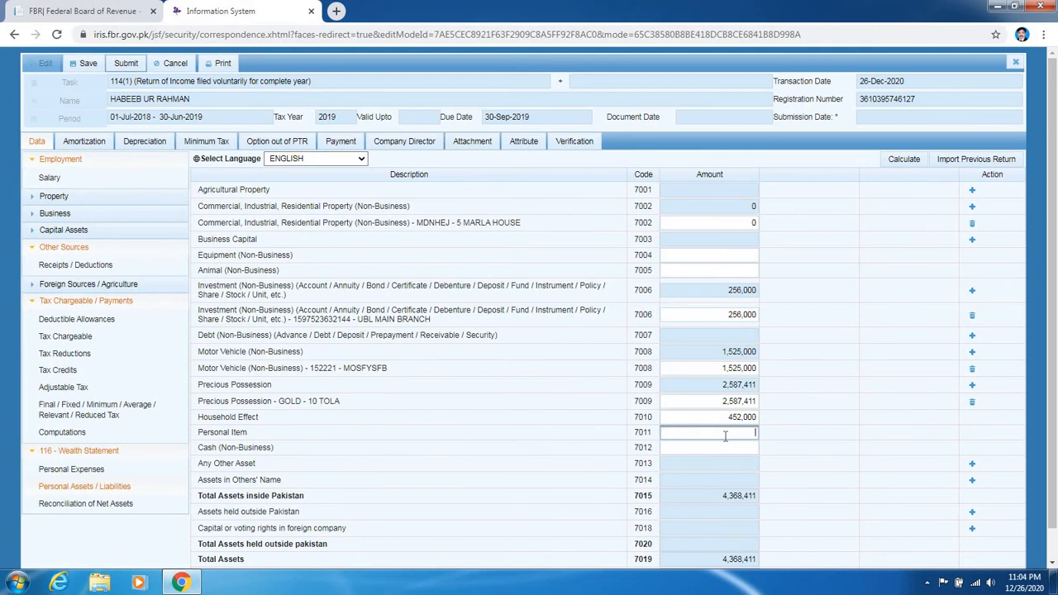
text(0000)
key(BackSpace)
click(896, 162)
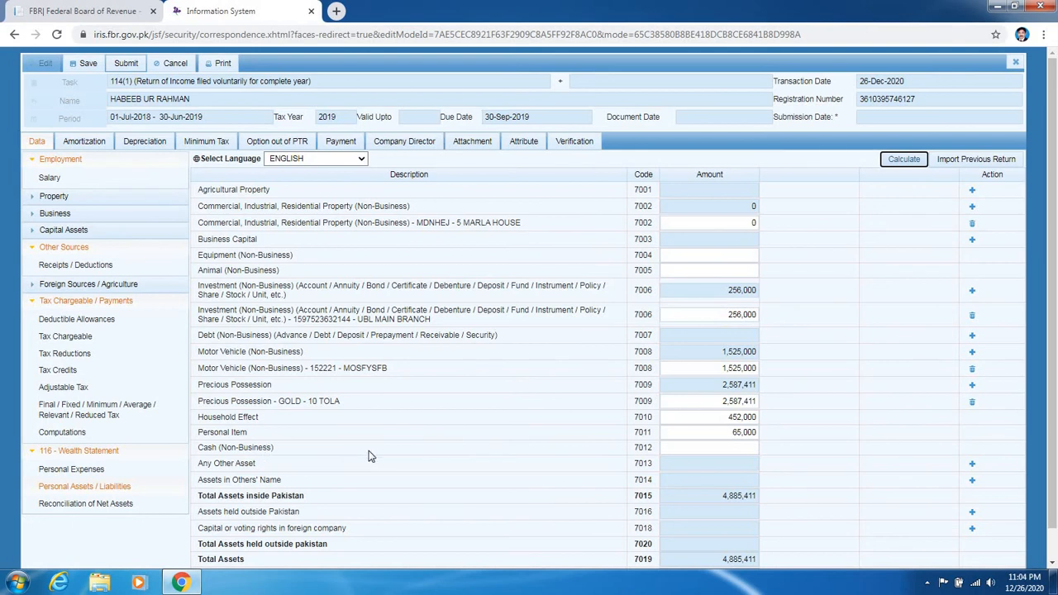
click(676, 448)
text(25000)
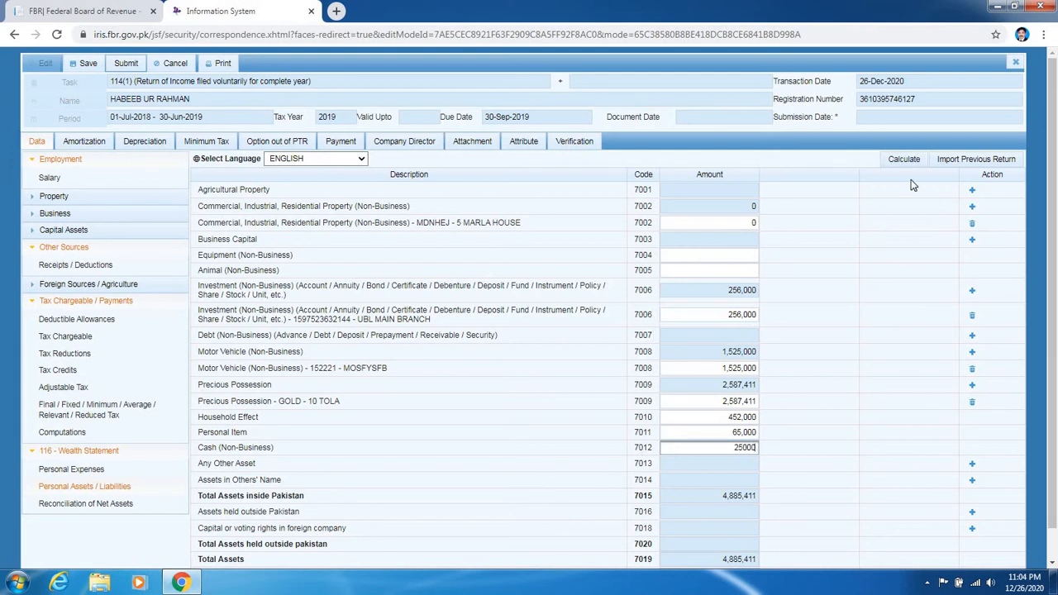
click(904, 159)
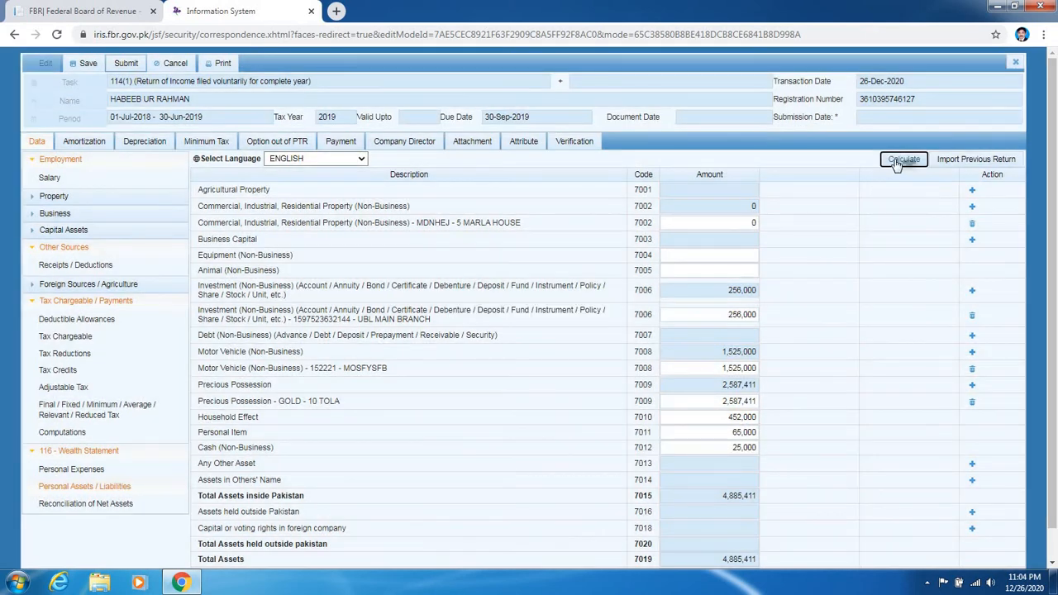
click(897, 160)
- Add a 7014 Assets in Others' Name entry with contents 'JYTRSDFVFH'
click(972, 482)
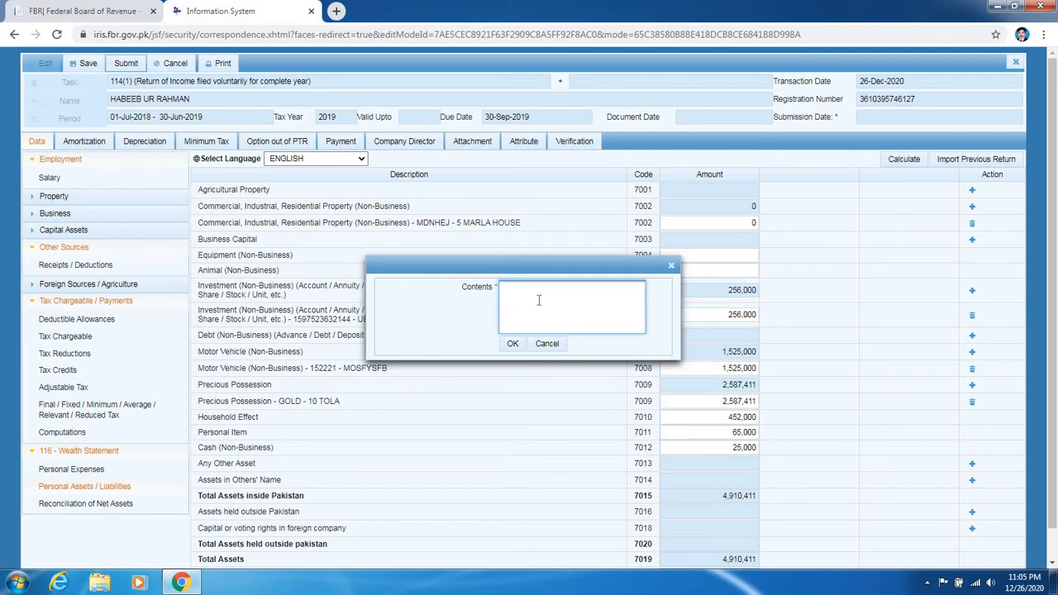
click(628, 307)
text(JYTRSDFVFH)
click(512, 344)
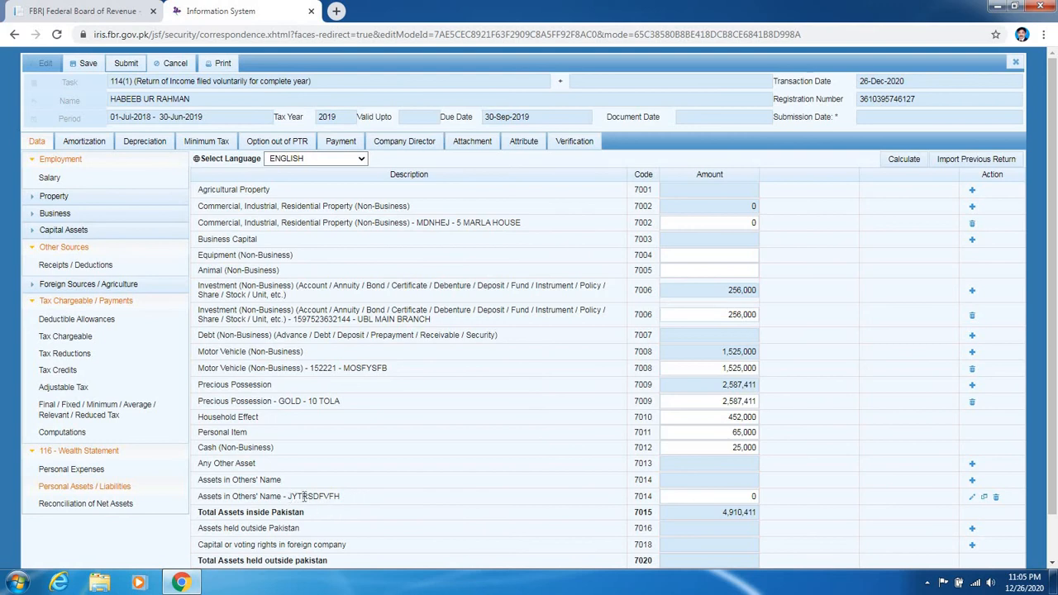
- Set its amount to 2,574,145 and recalculate, giving total assets 7,484,556
click(706, 493)
text(2,574,14)
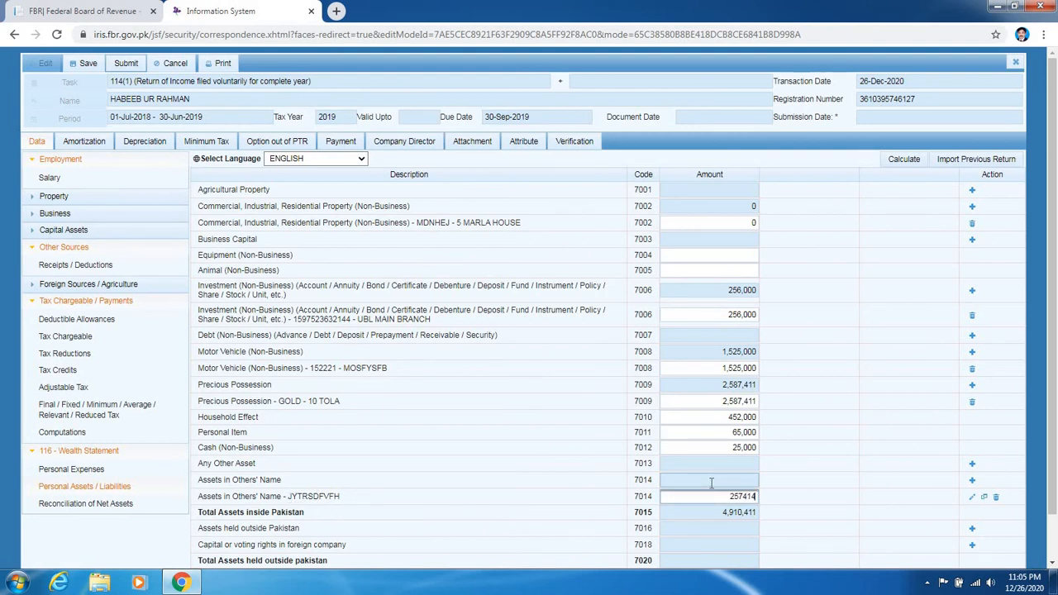
text(5)
click(906, 160)
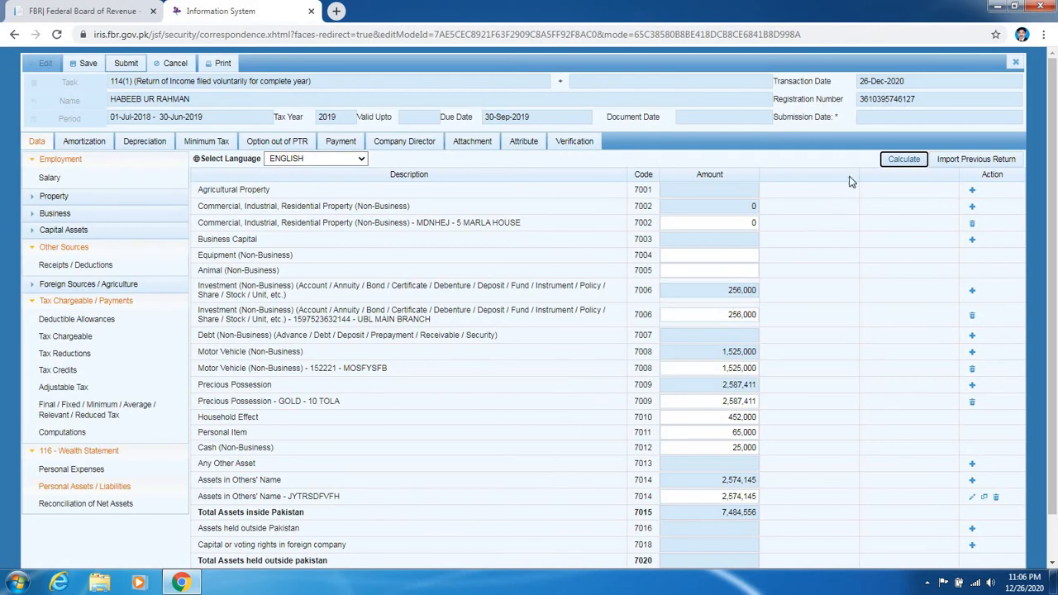
click(904, 162)
click(904, 161)
- Enter 615,000 as income subject to normal tax (code 7031) in the net assets reconciliation and recalculate
click(91, 505)
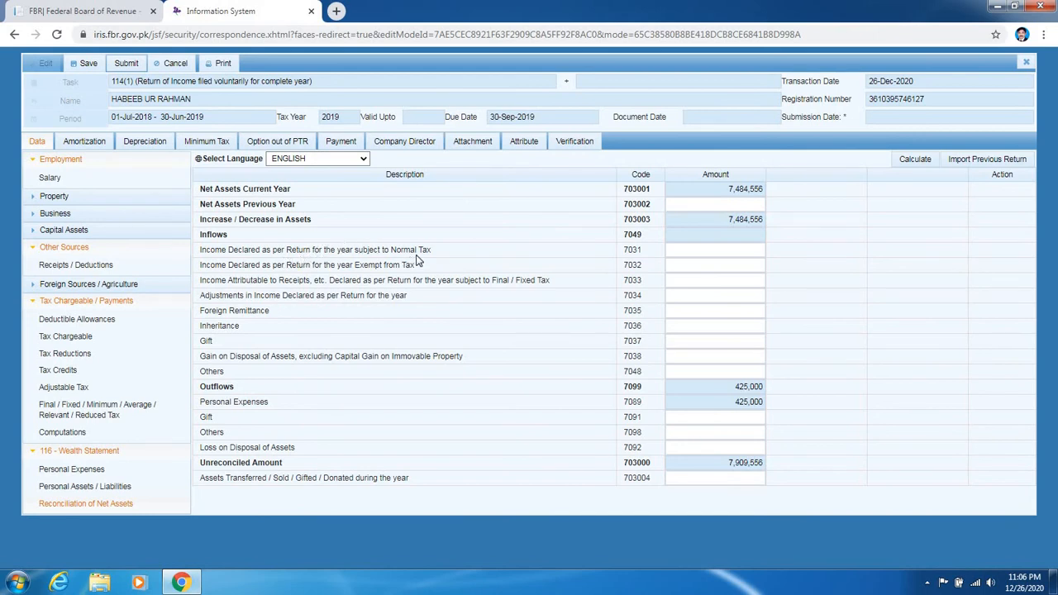
click(704, 253)
text(615000)
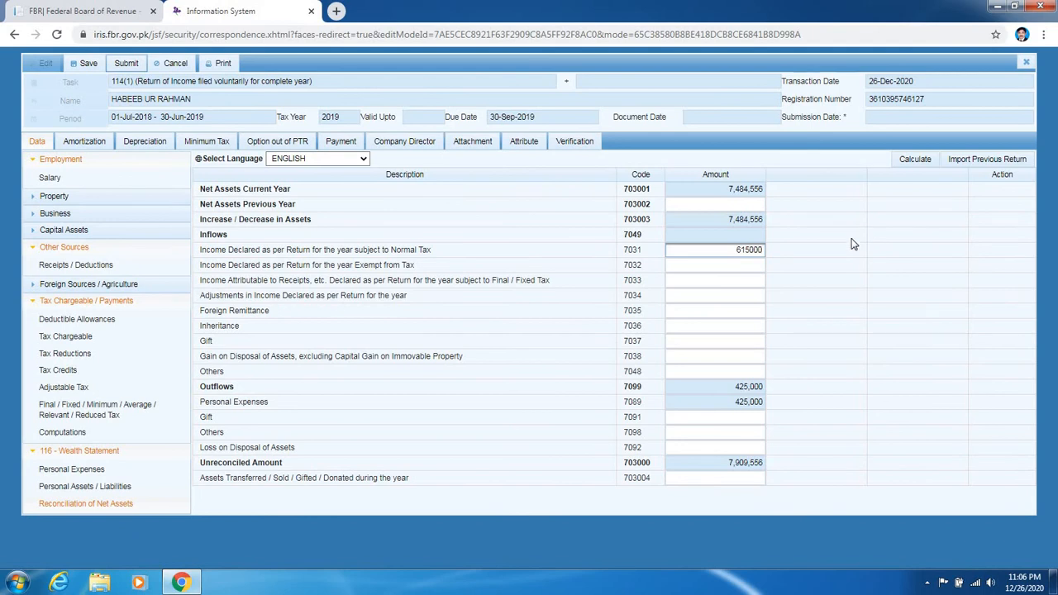
click(918, 161)
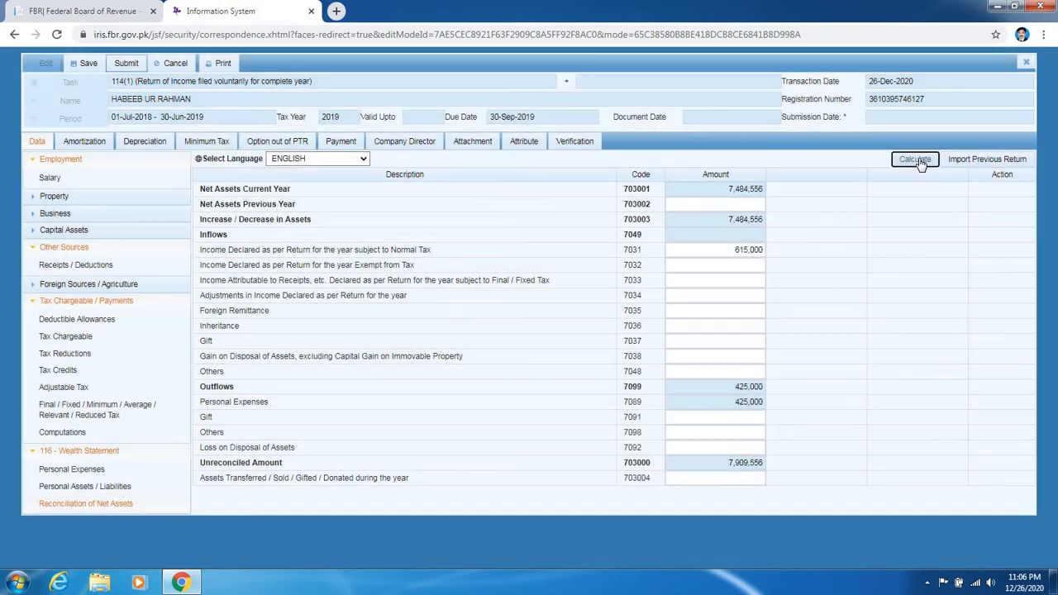
click(920, 161)
click(91, 486)
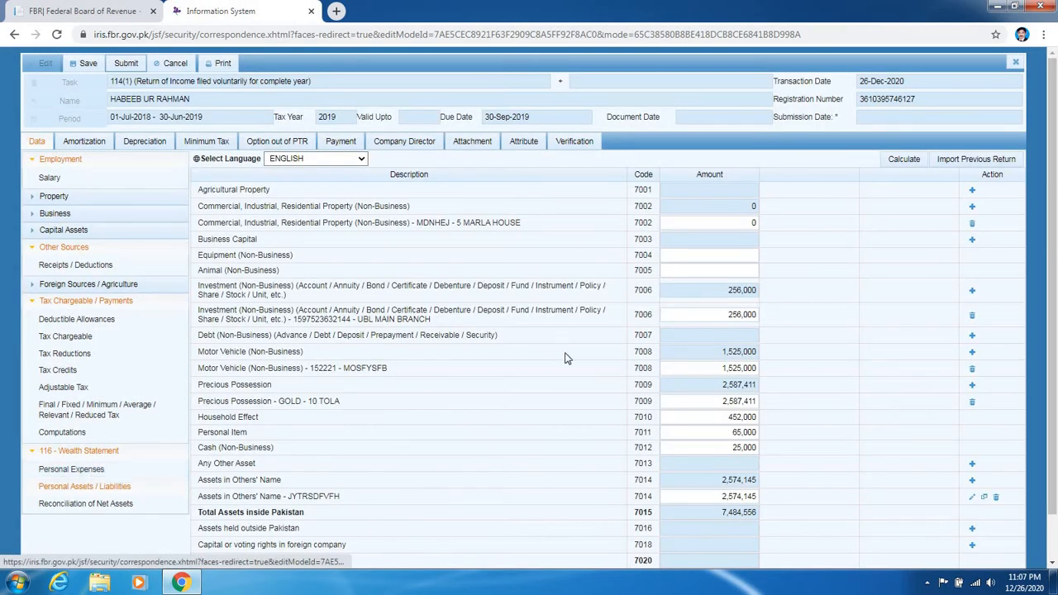
scroll(566, 350, down, 1)
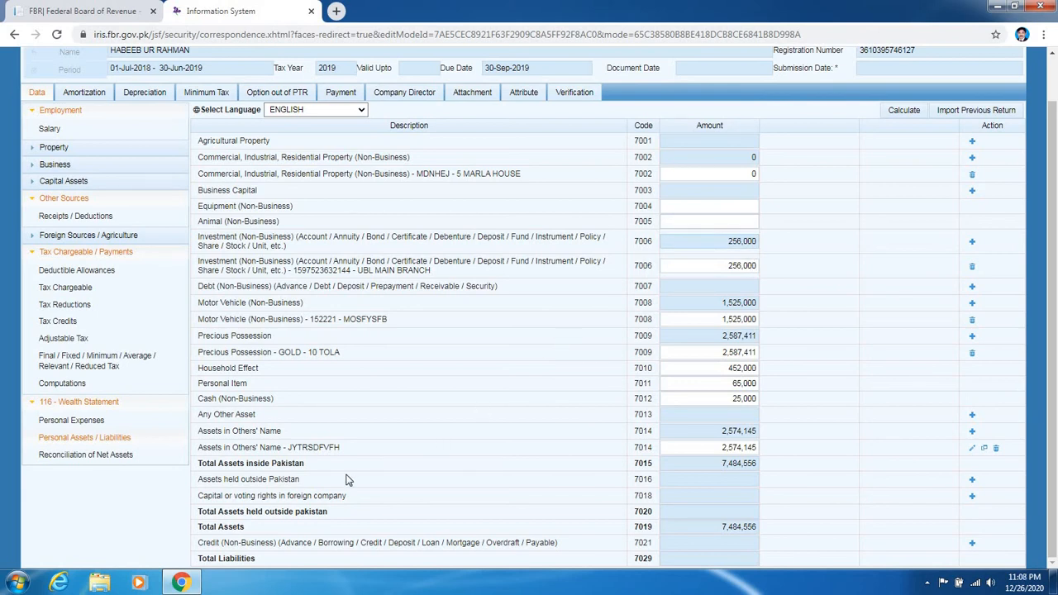
click(73, 455)
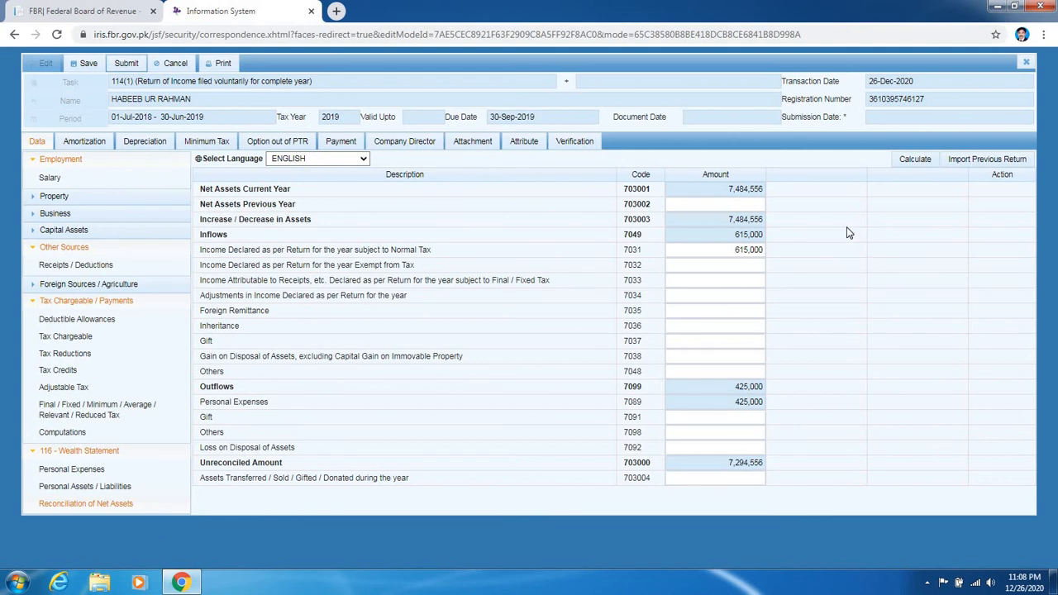
- Copy the 7,294,556 unreconciled amount into Net Assets Previous Year (703002) and recalculate to zero
click(738, 339)
double_click(728, 464)
right_click(725, 464)
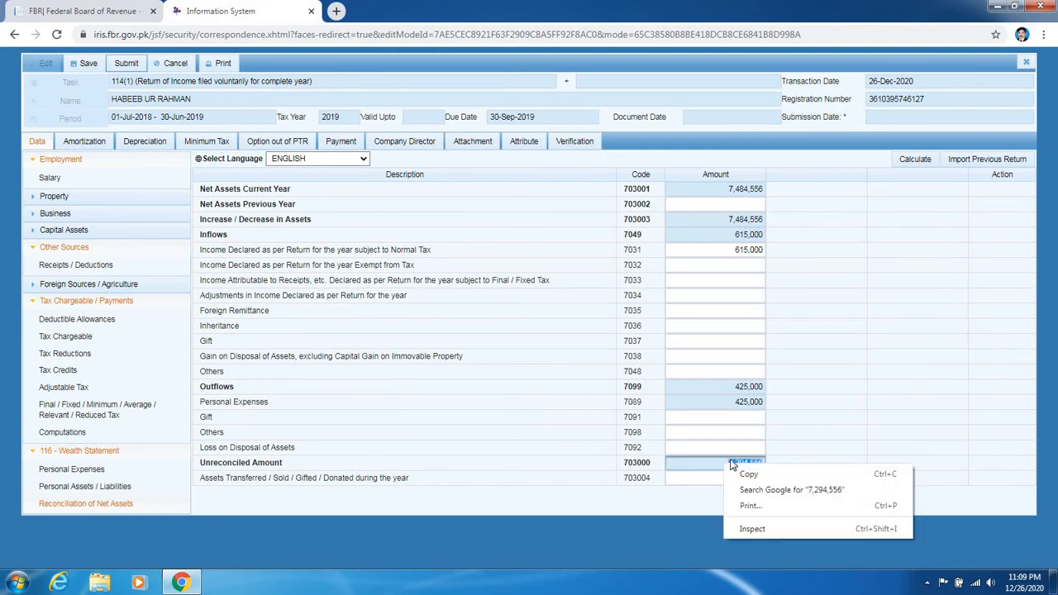
click(748, 473)
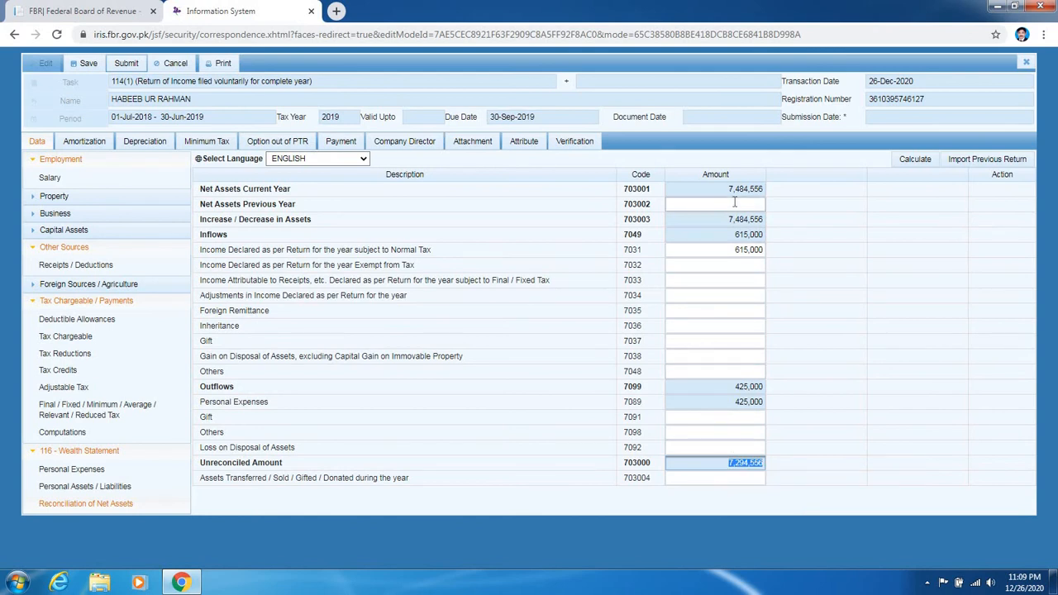
click(734, 204)
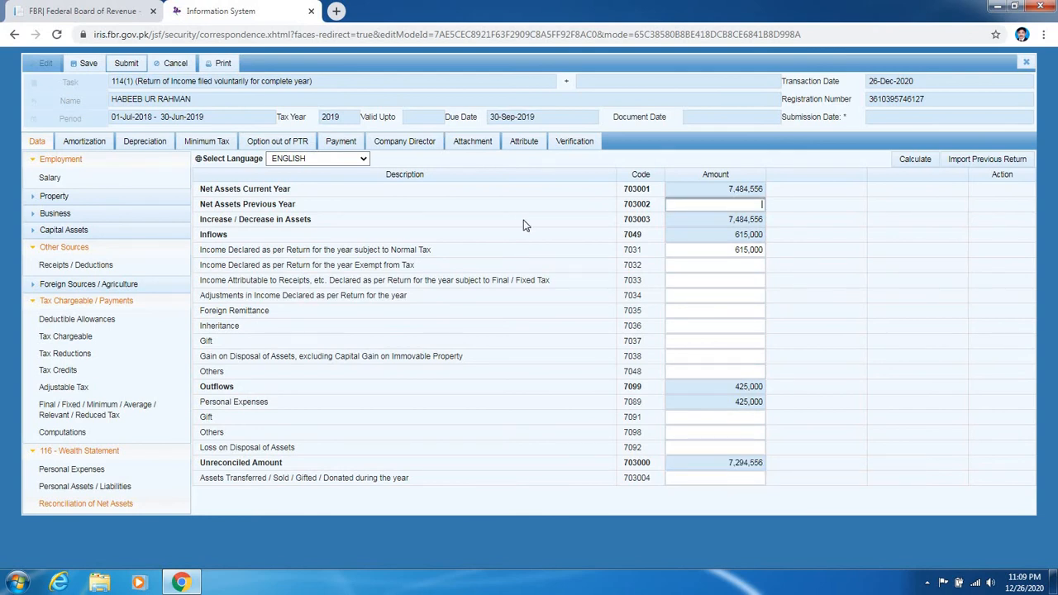
right_click(717, 203)
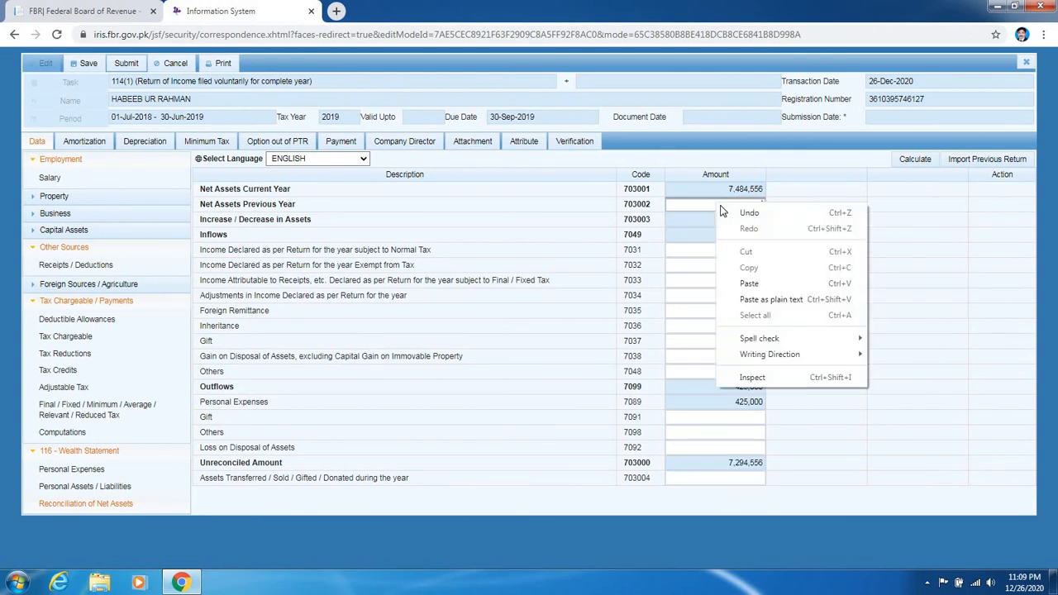
click(761, 296)
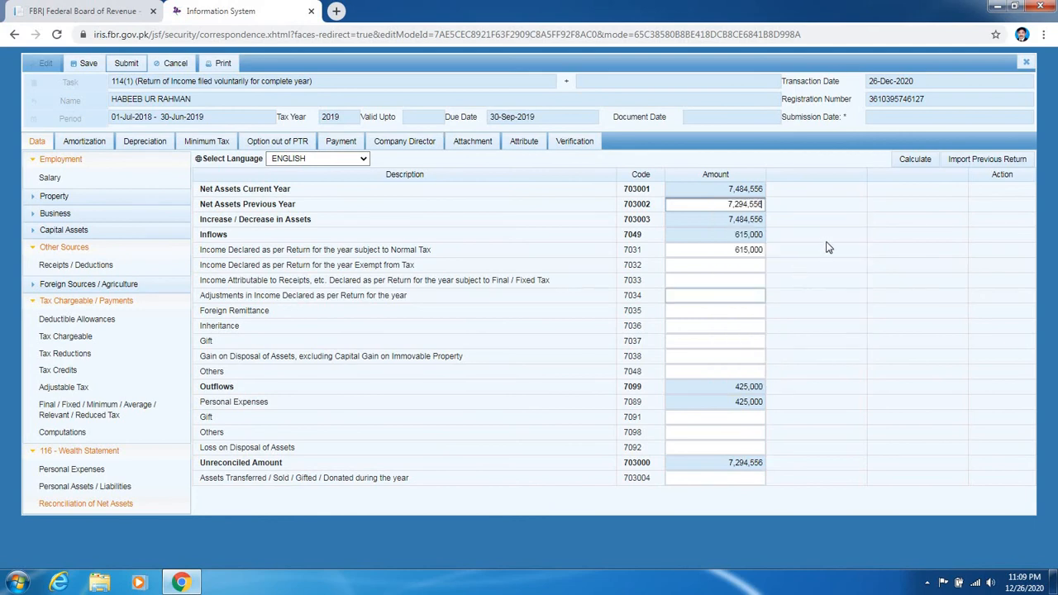
click(906, 162)
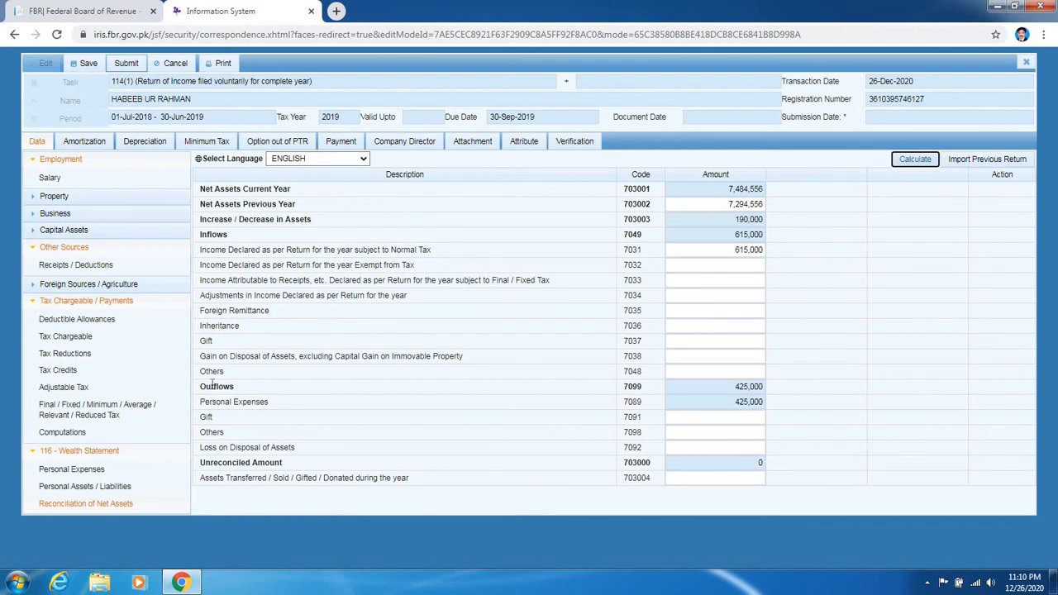
click(71, 489)
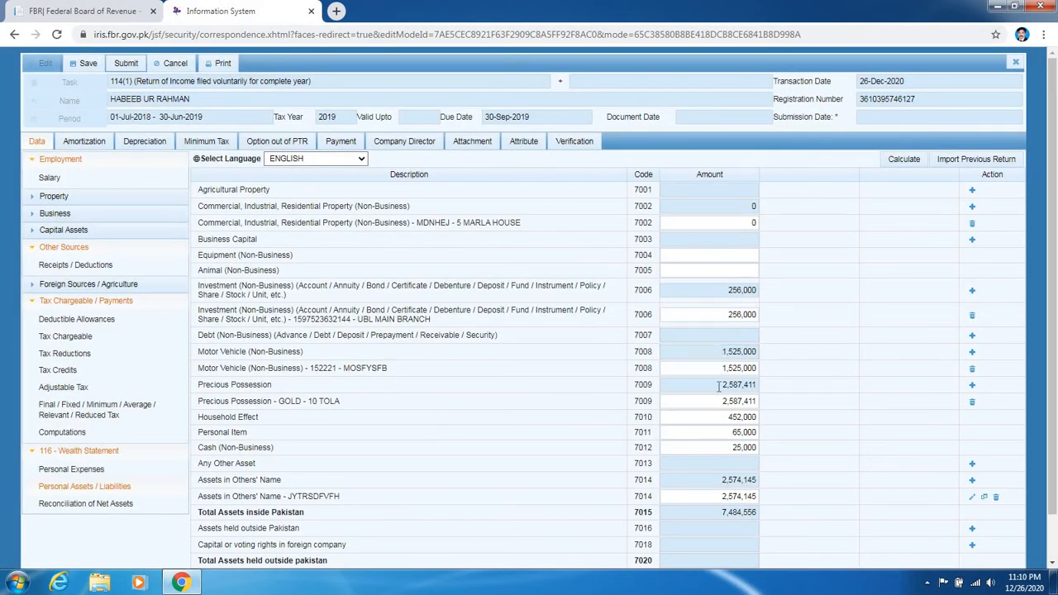
scroll(717, 393, down, 1)
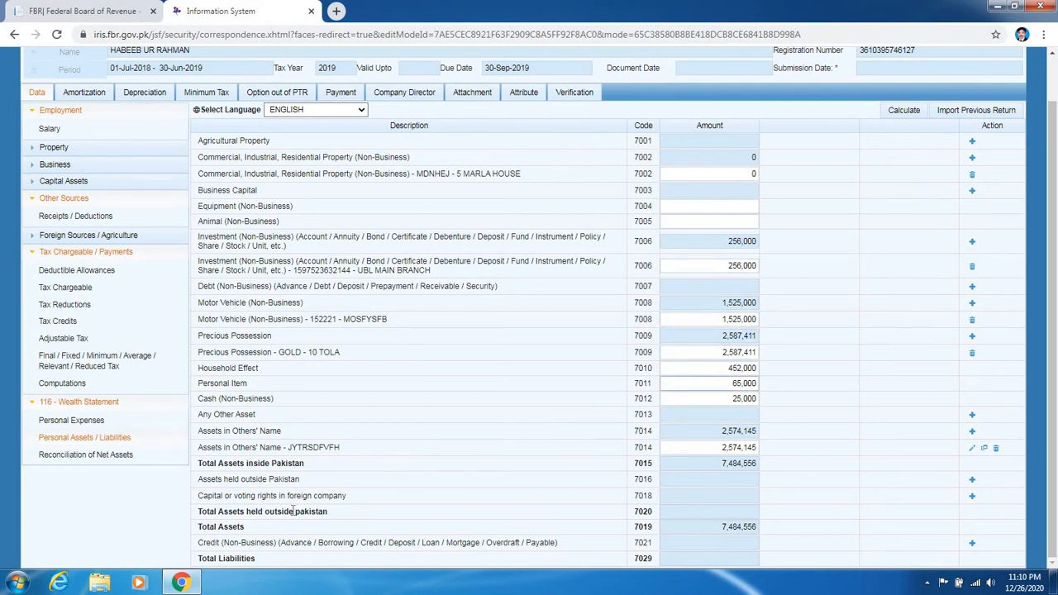
click(61, 456)
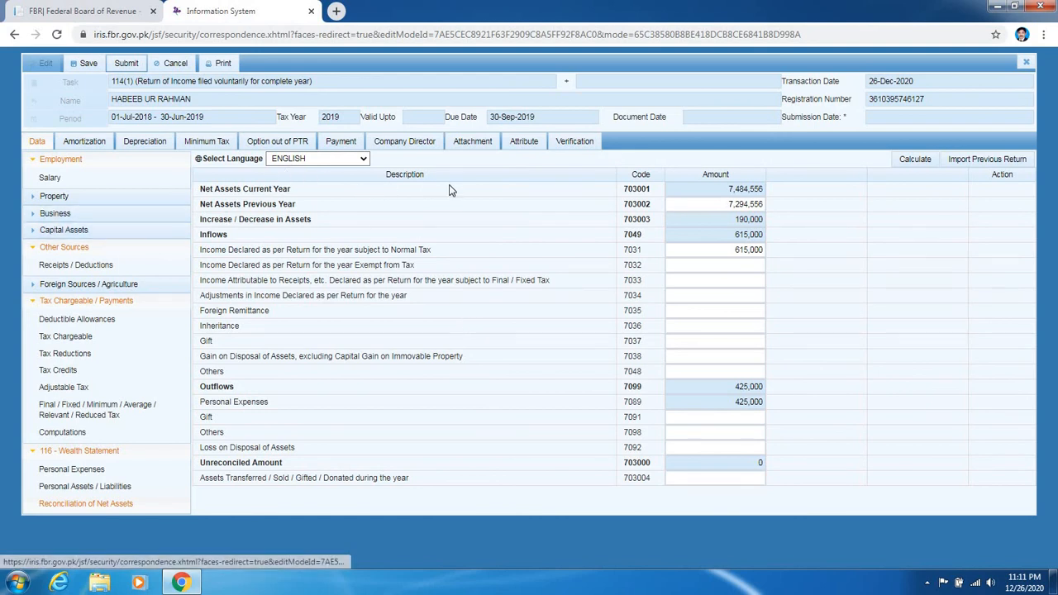
- Show the verification declaration and its PIN box, then cancel the submit confirmation
click(583, 144)
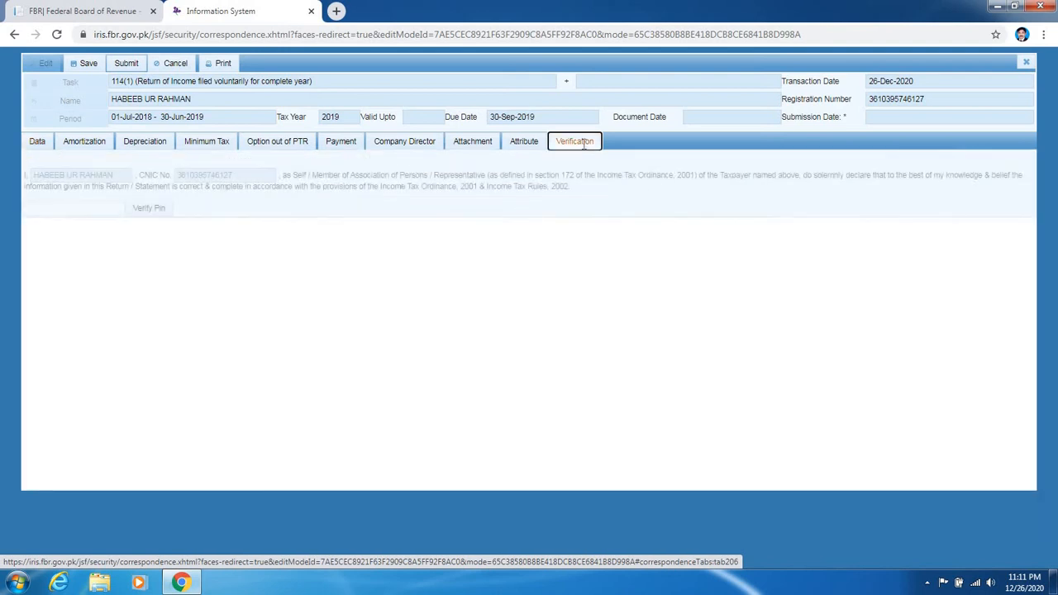
click(84, 211)
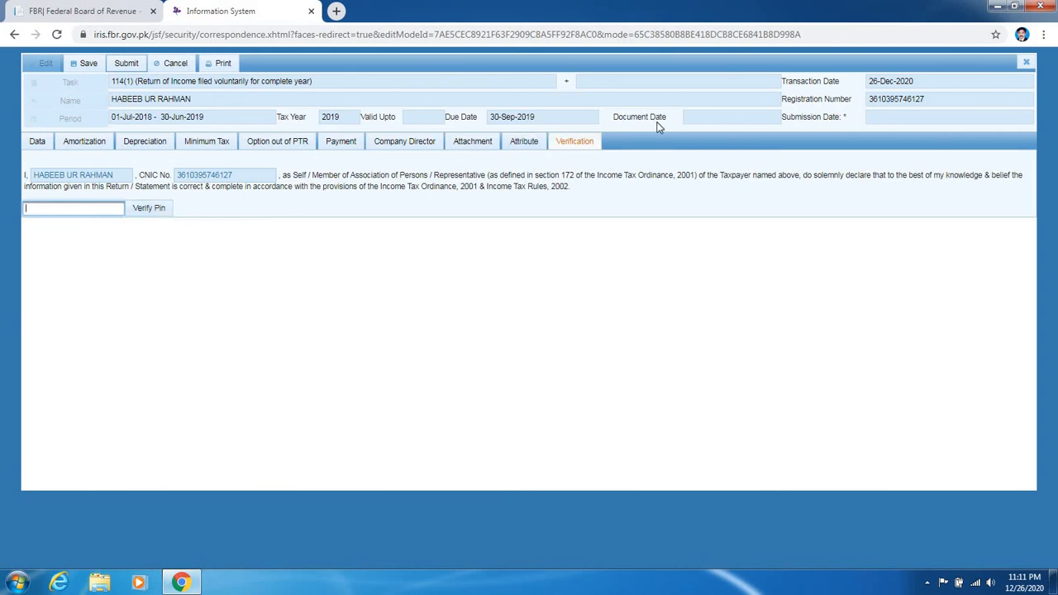
click(122, 64)
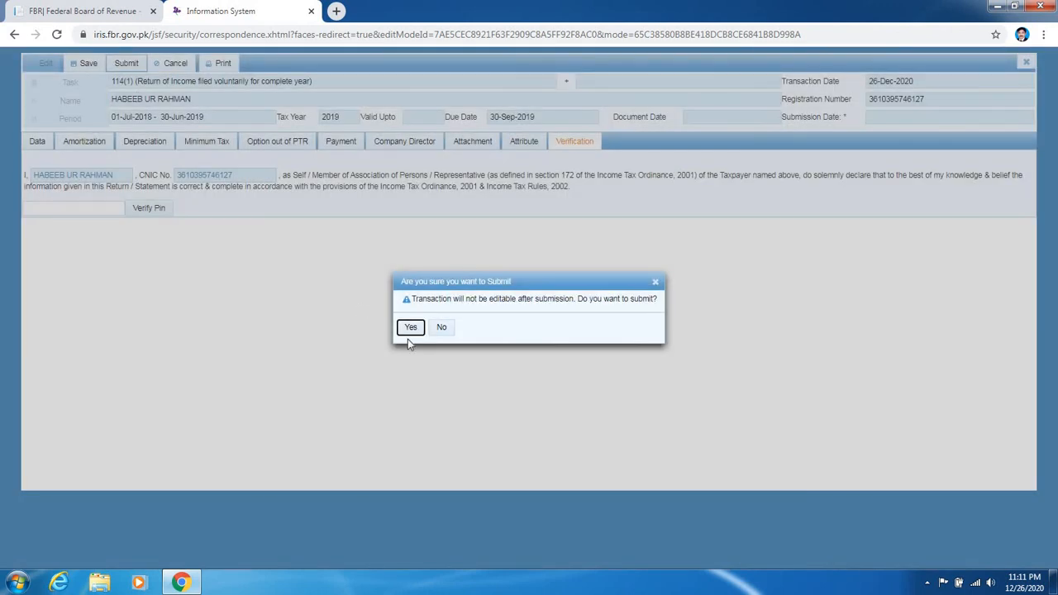
click(655, 282)
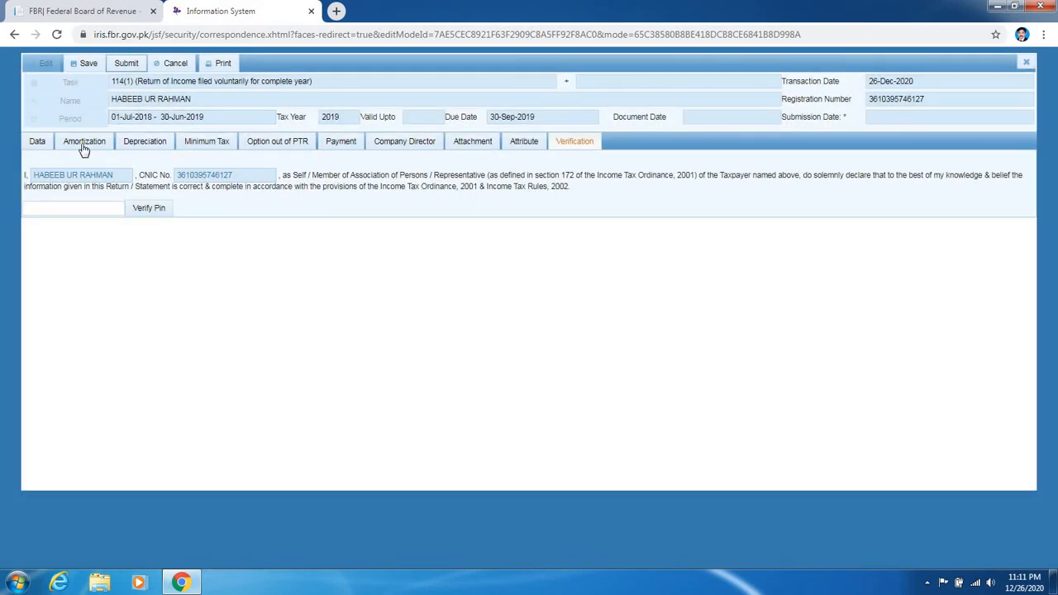
- Expand Foreign Sources / Agriculture, collapse Other Sources, and display the Agriculture schedule (6100, 9291)
click(34, 147)
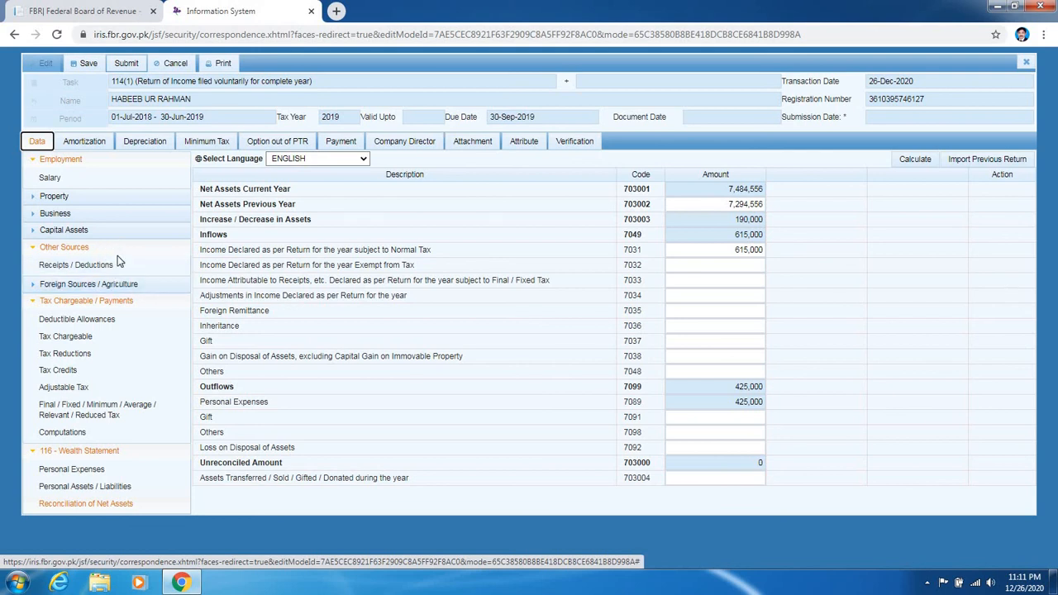
click(120, 286)
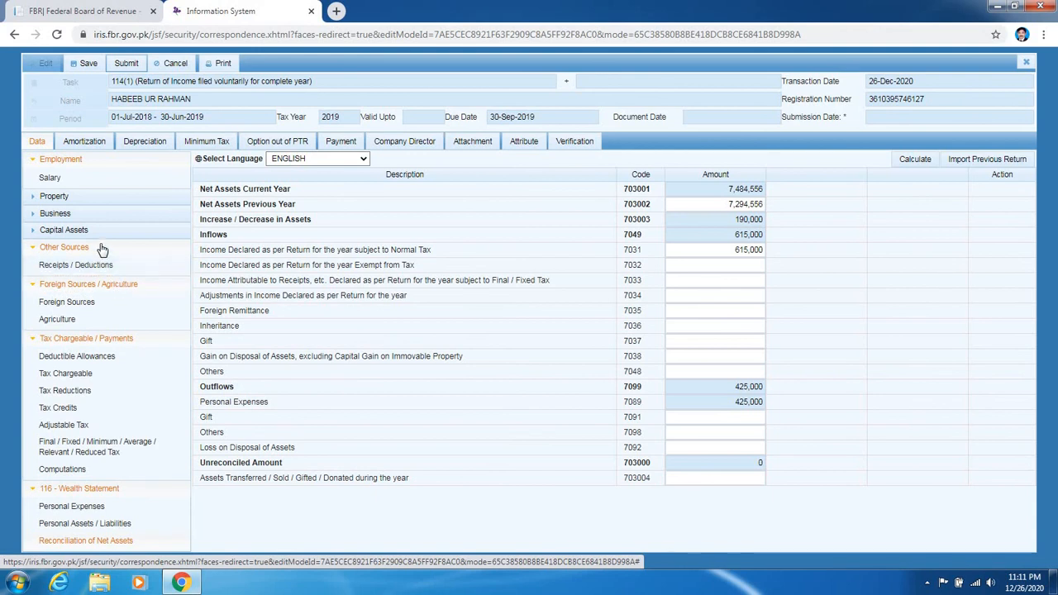
click(101, 247)
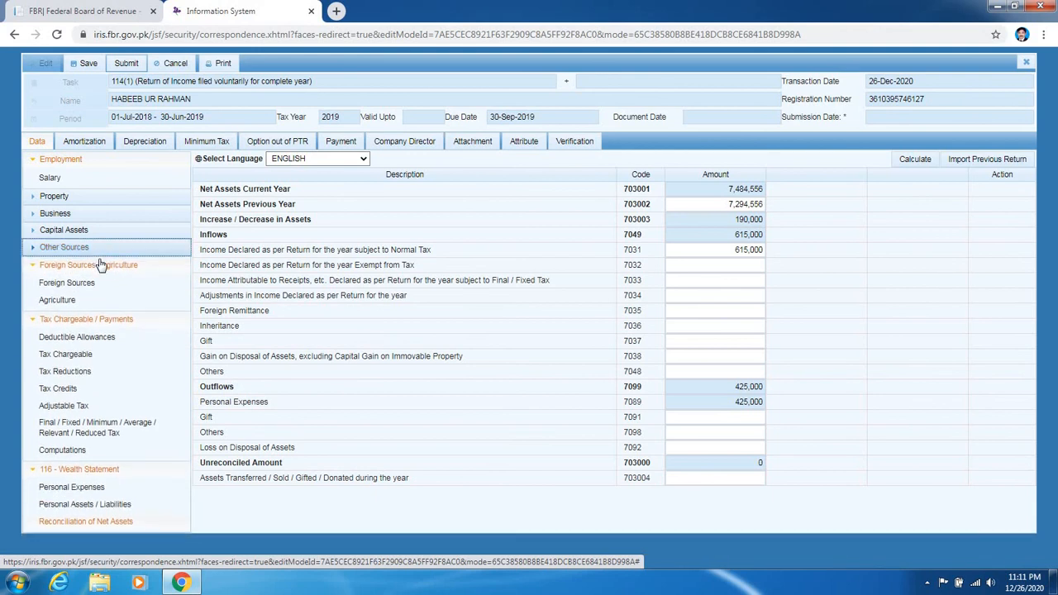
click(88, 300)
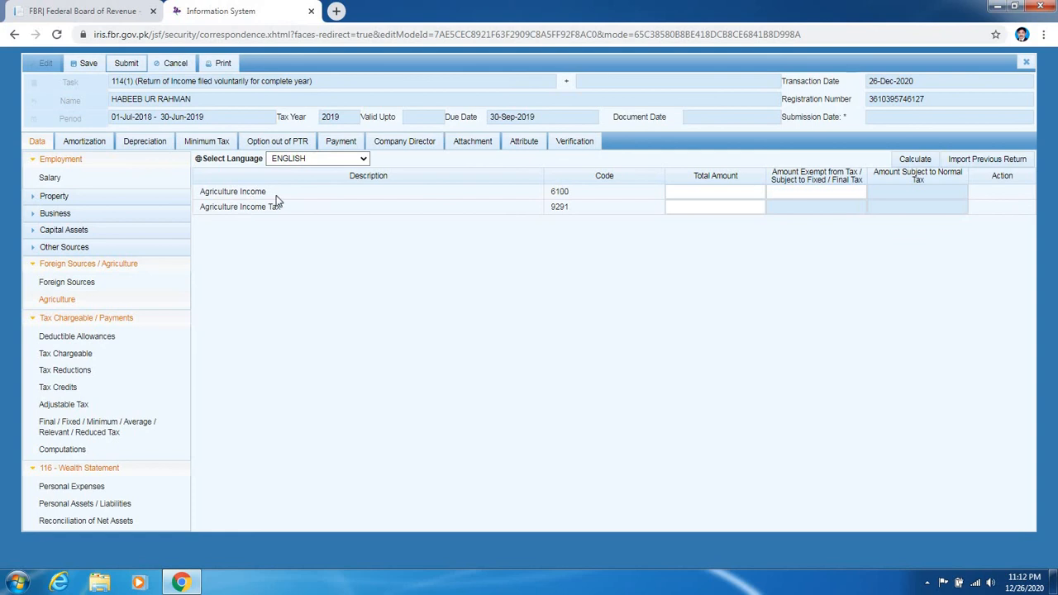
- Leave the Agriculture Income and Agriculture Income Tax amounts blank and move to Foreign Sources
click(708, 195)
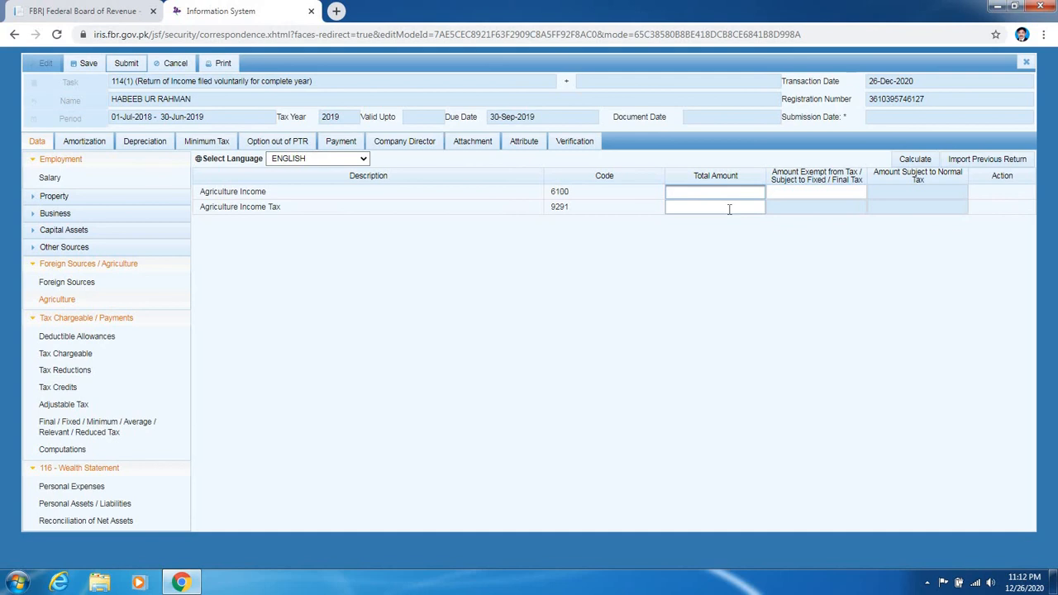
click(728, 208)
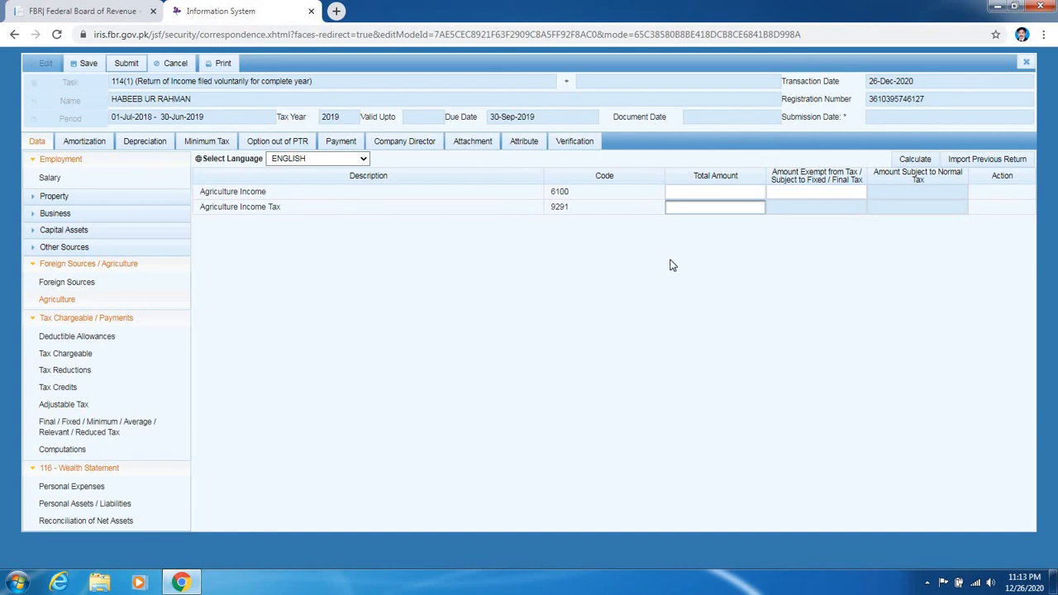
click(703, 192)
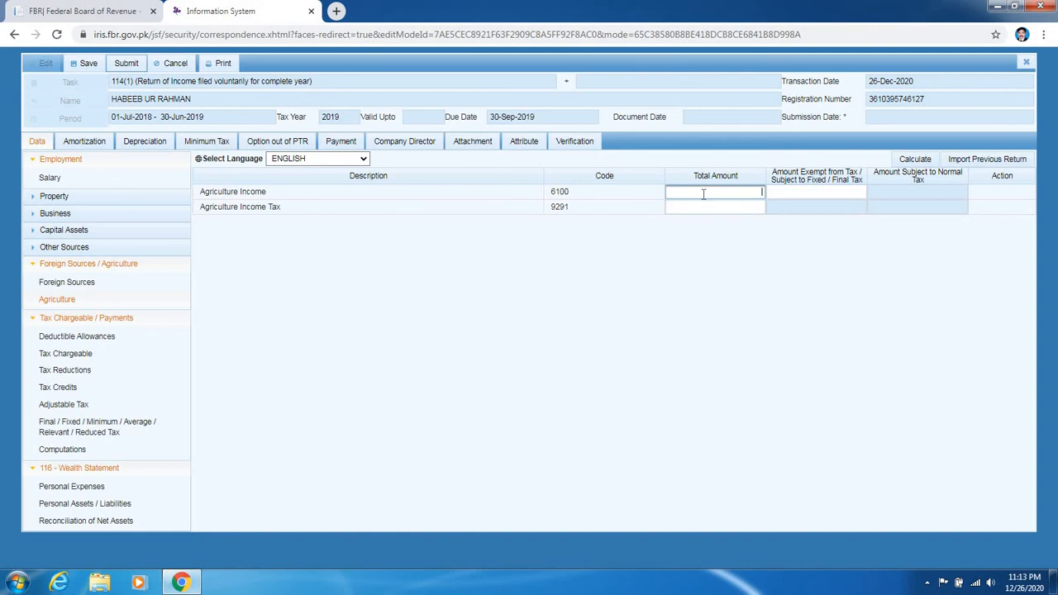
click(75, 285)
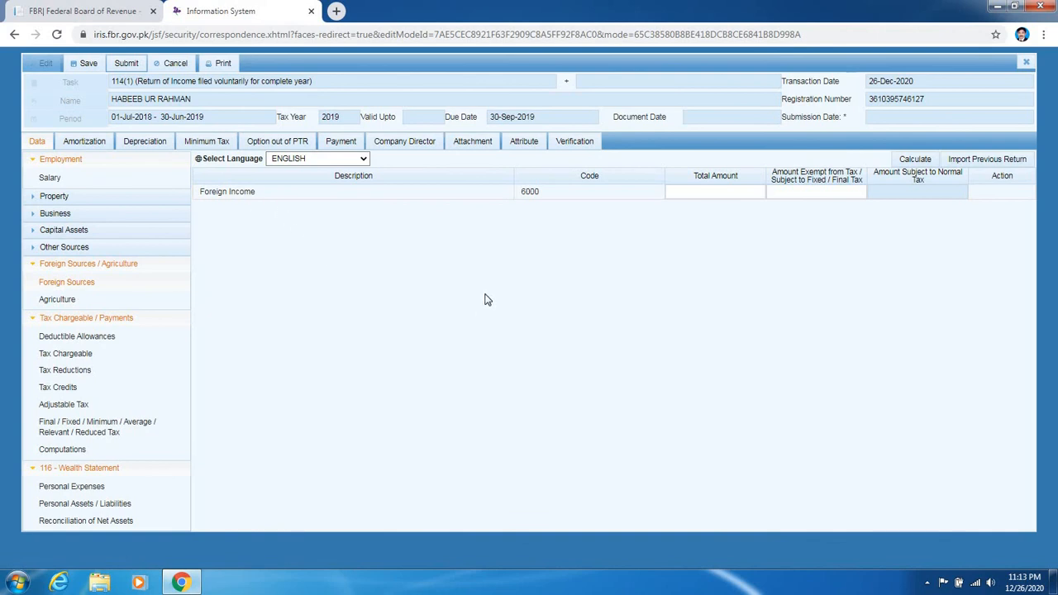
- Leave Foreign Income (6000) blank, return to the Salary form, and print a draft Declaration PDF
click(706, 187)
click(775, 192)
click(705, 192)
click(77, 265)
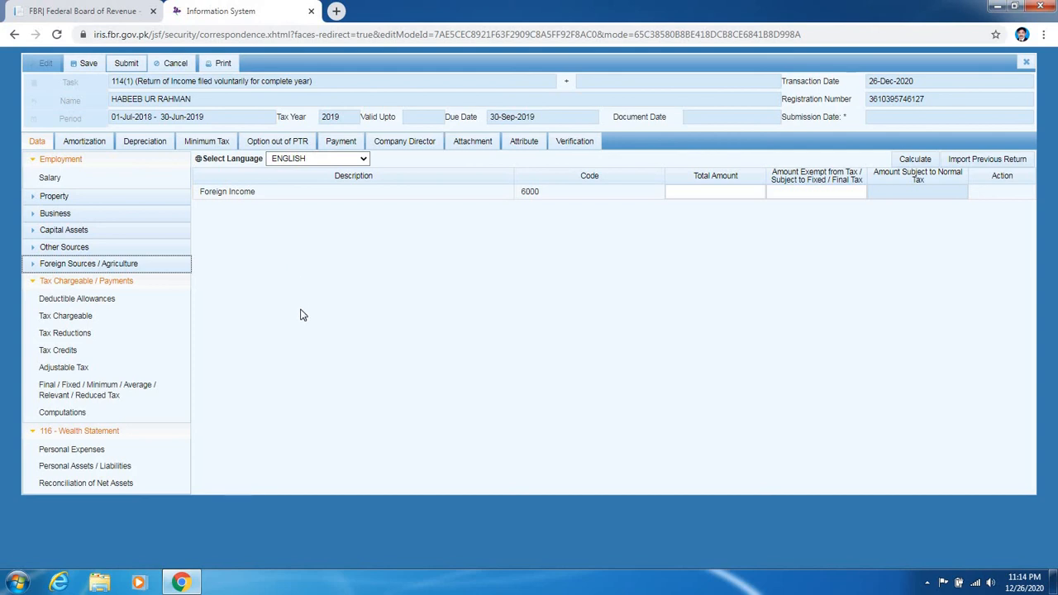
click(73, 181)
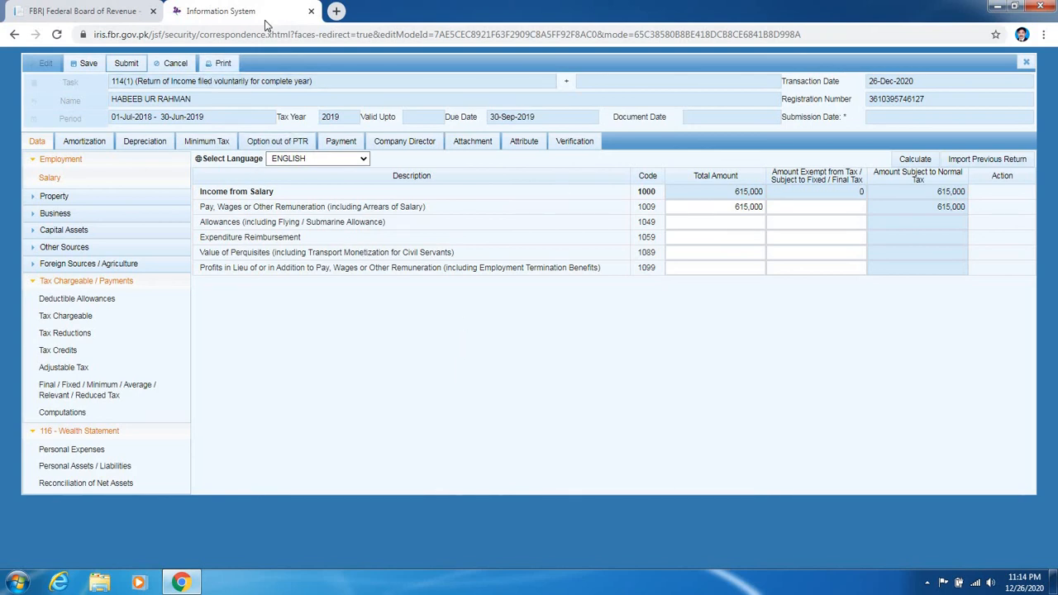
click(218, 65)
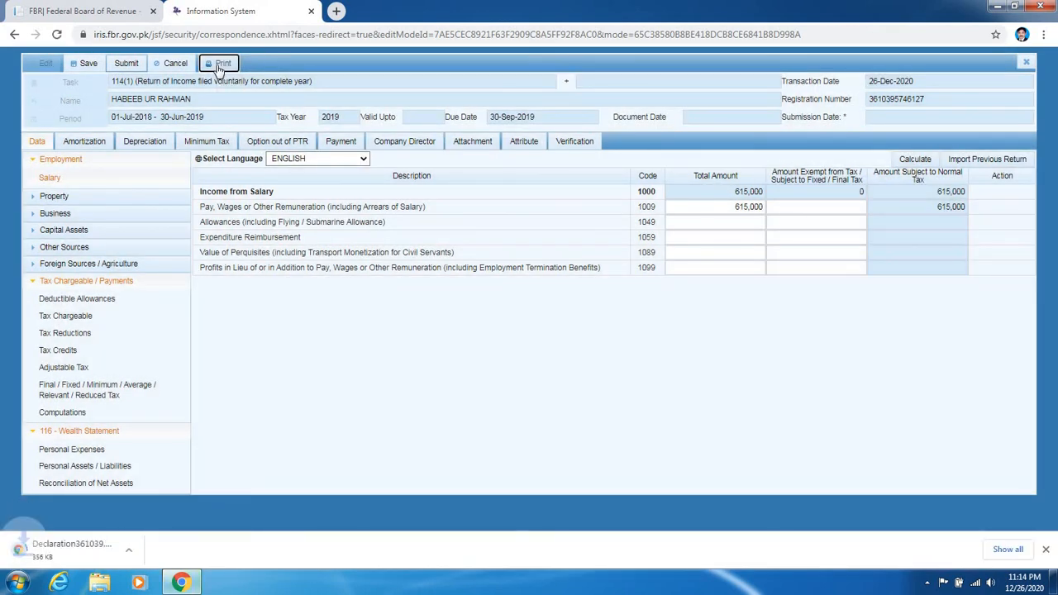
- Scroll through all three pages of the downloaded declaration PDF, then go back to the IRIS return
click(72, 554)
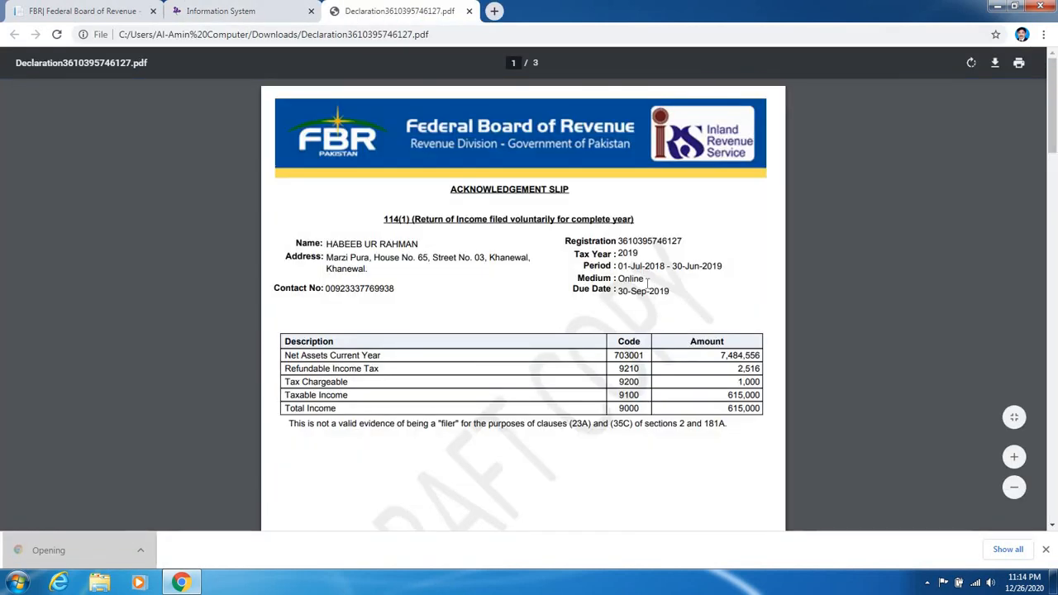
scroll(524, 265, down, 2)
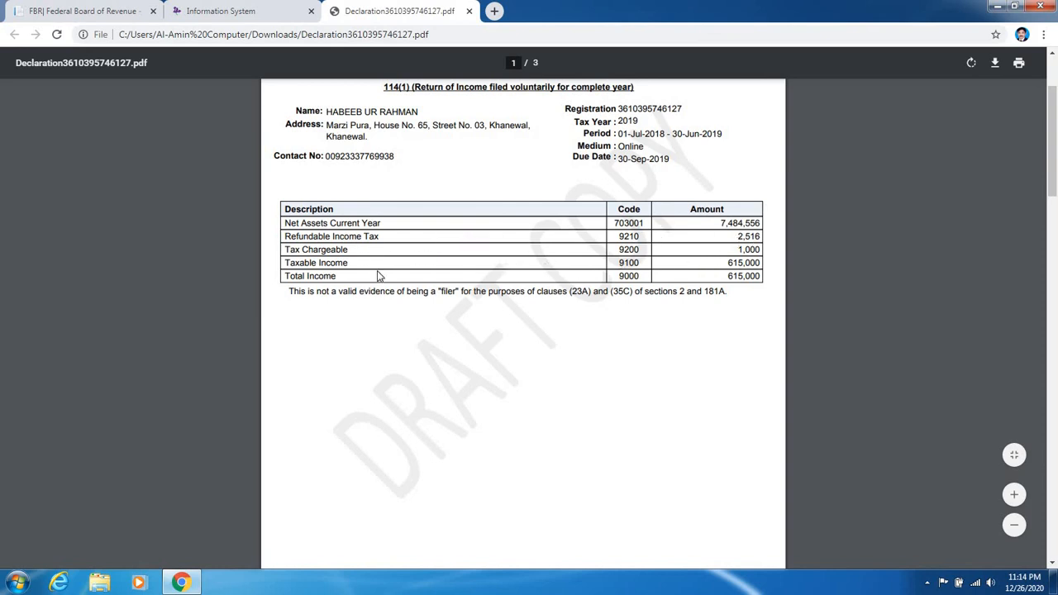
scroll(520, 261, down, 6)
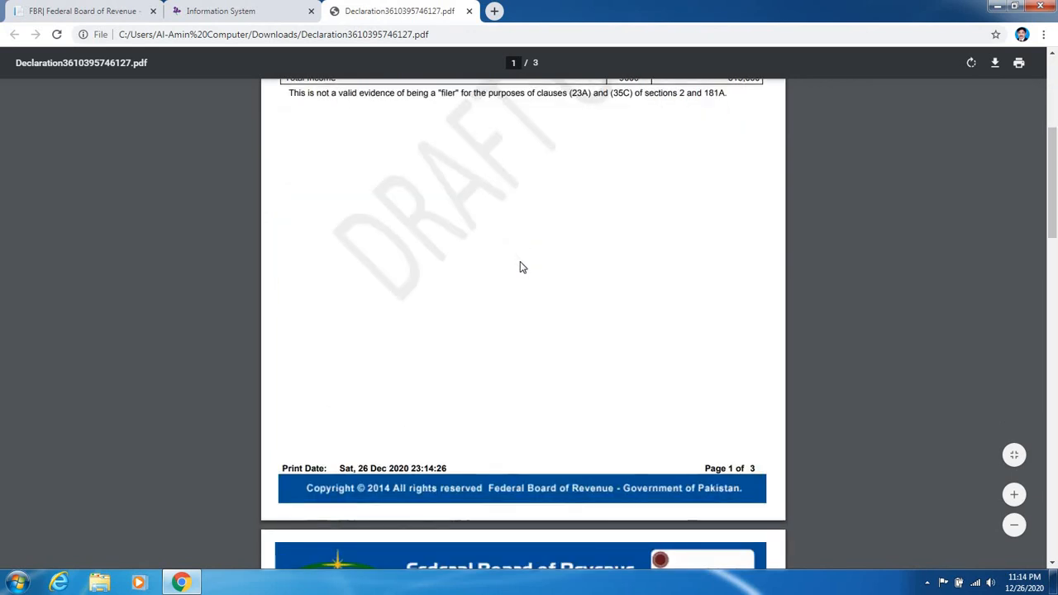
scroll(520, 262, down, 5)
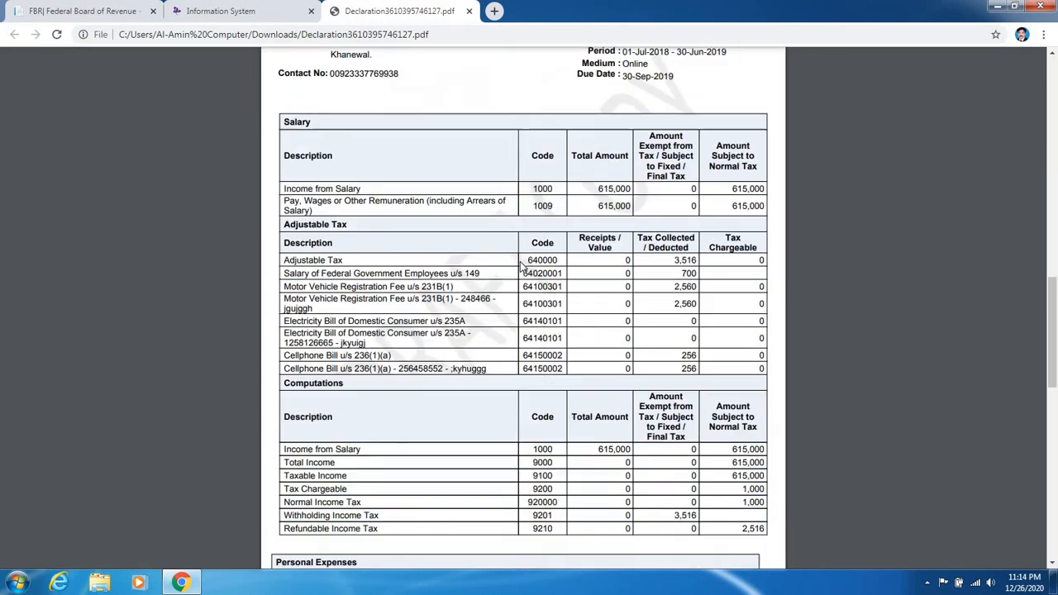
scroll(521, 264, down, 7)
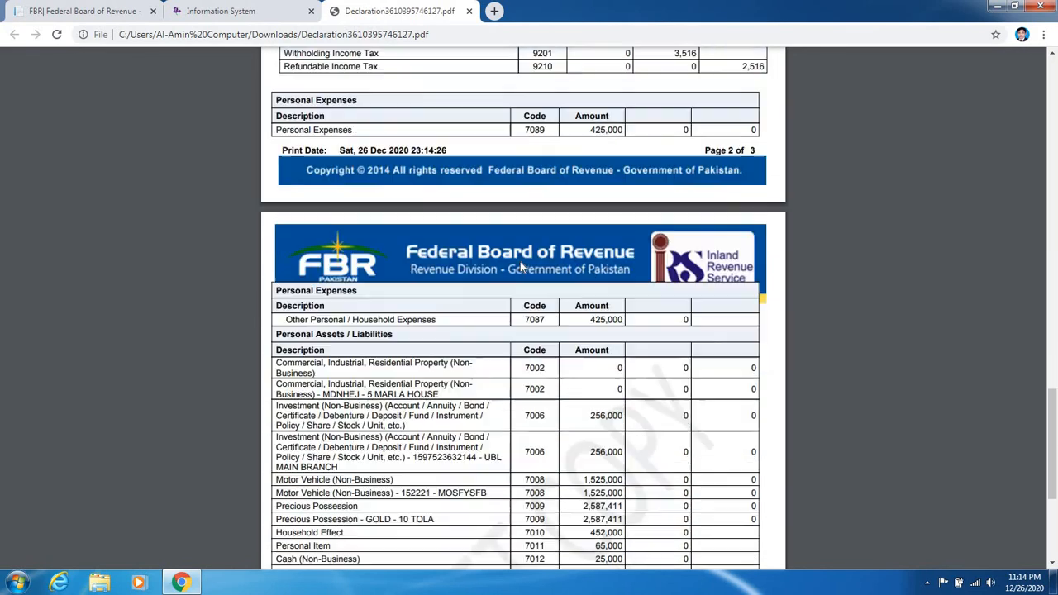
scroll(502, 257, down, 3)
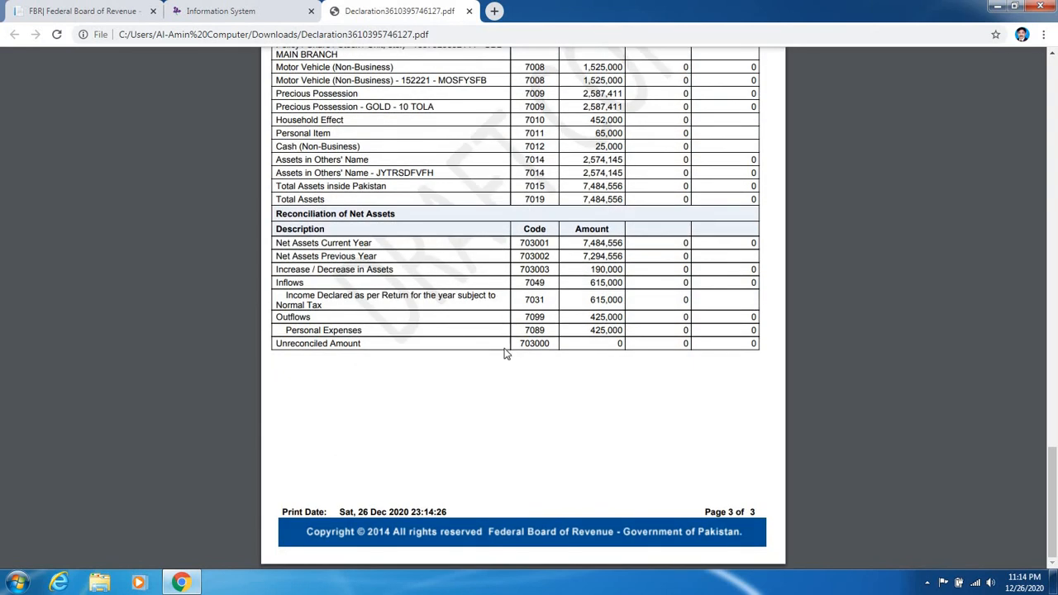
scroll(512, 372, up, 5)
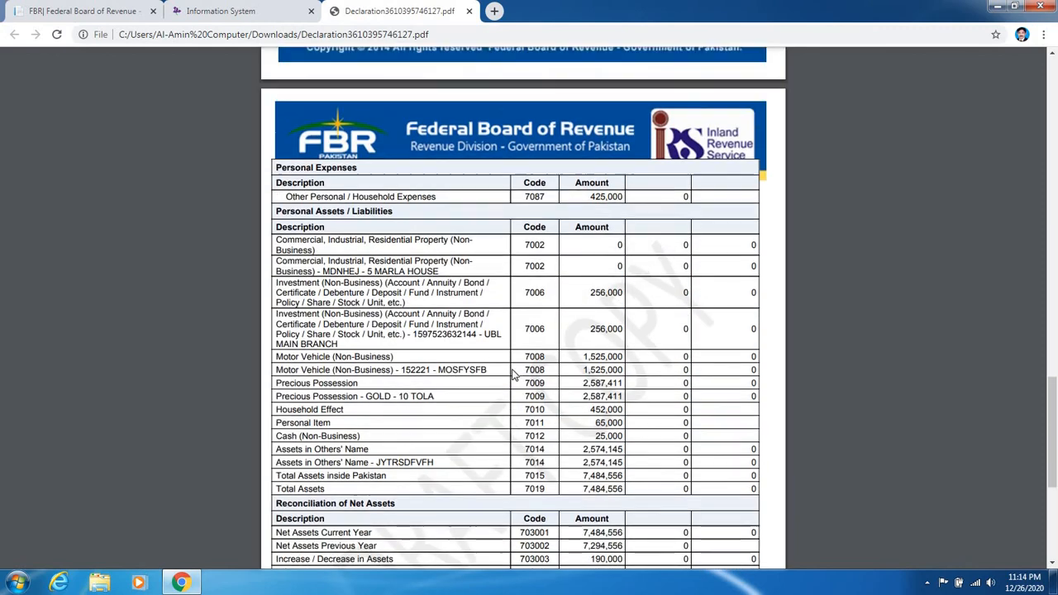
scroll(512, 374, up, 10)
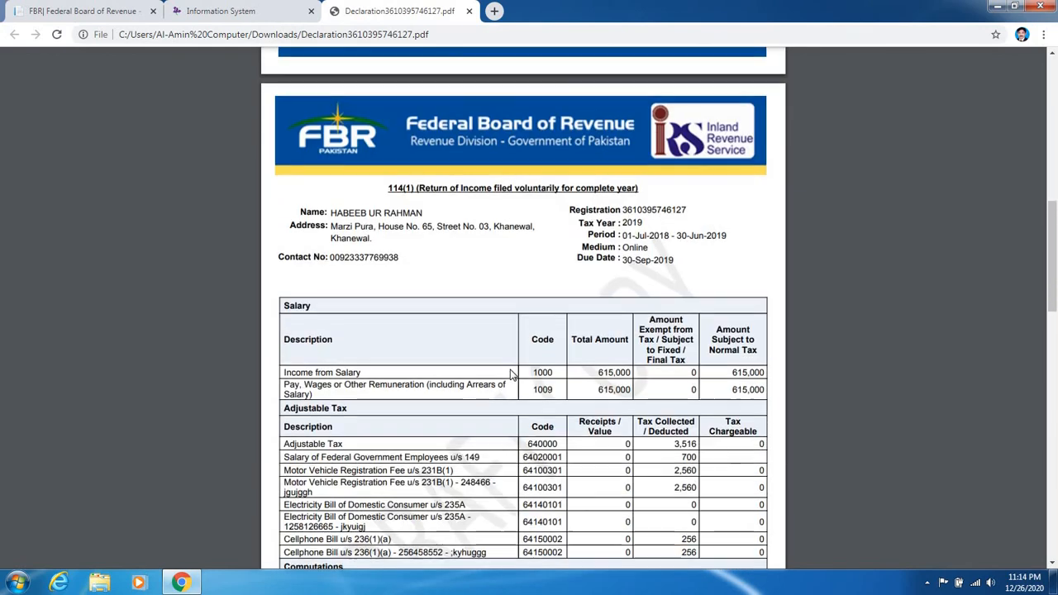
scroll(510, 374, up, 8)
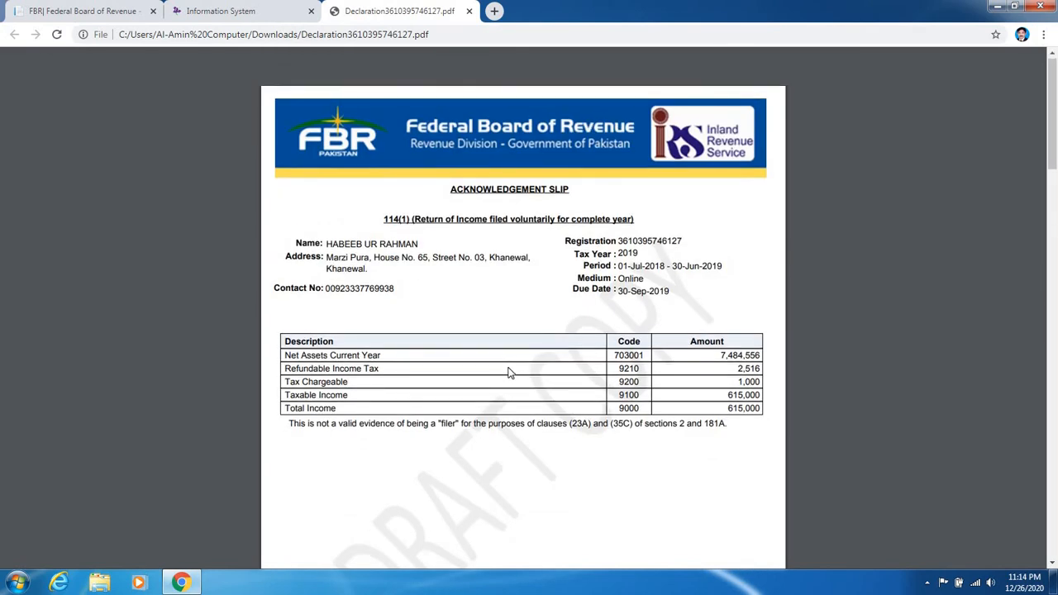
scroll(510, 372, down, 3)
scroll(508, 371, up, 3)
click(250, 12)
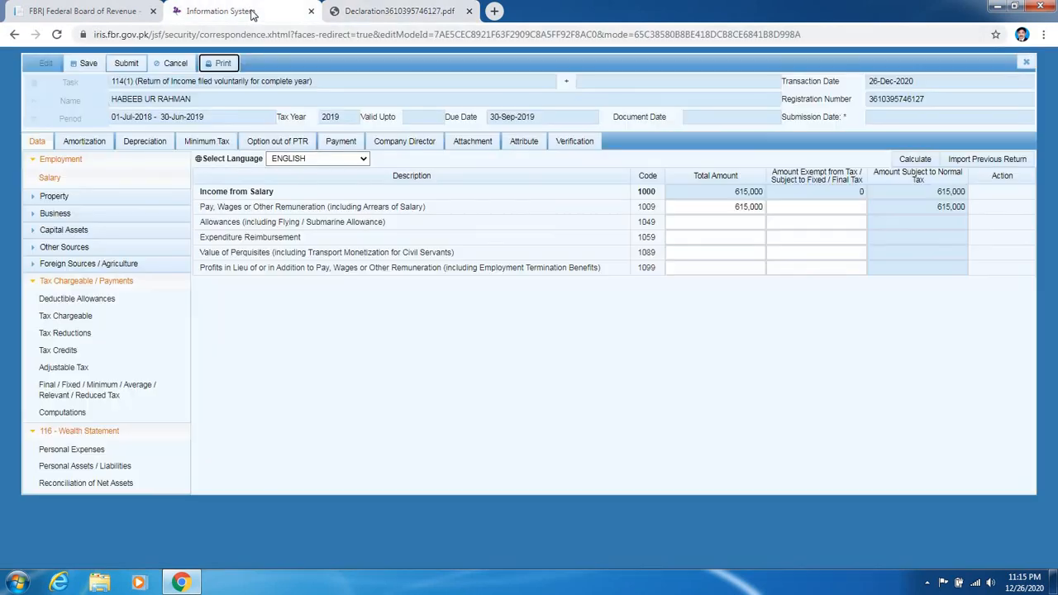